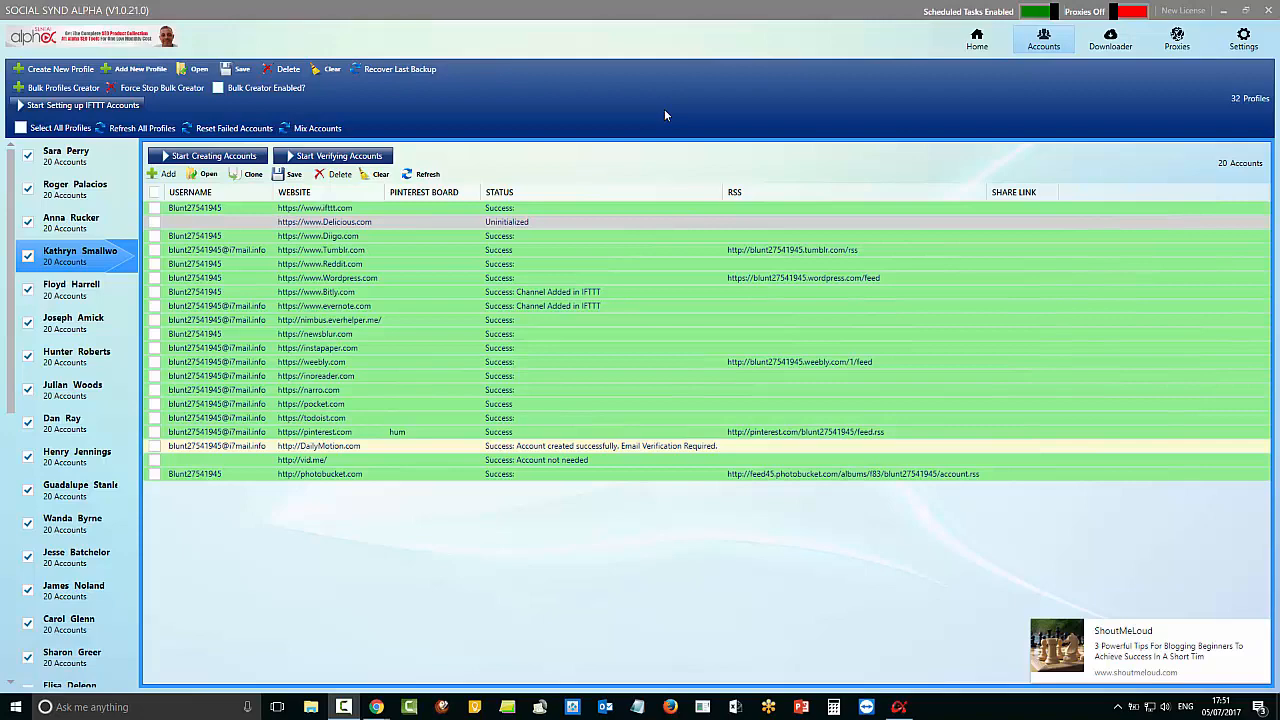
In the Synd Map Manager, open the first RSS-to-WordPress applet of the RSS 5 Accts map for editing
click(975, 40)
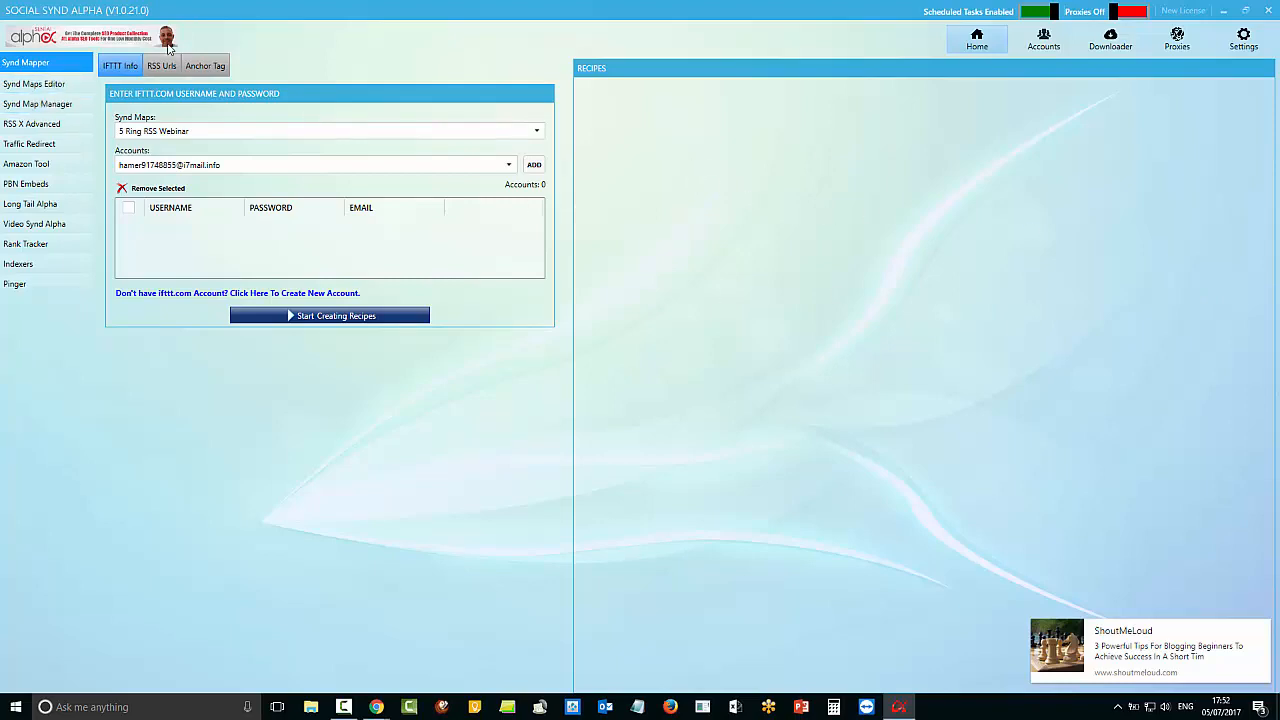
click(64, 103)
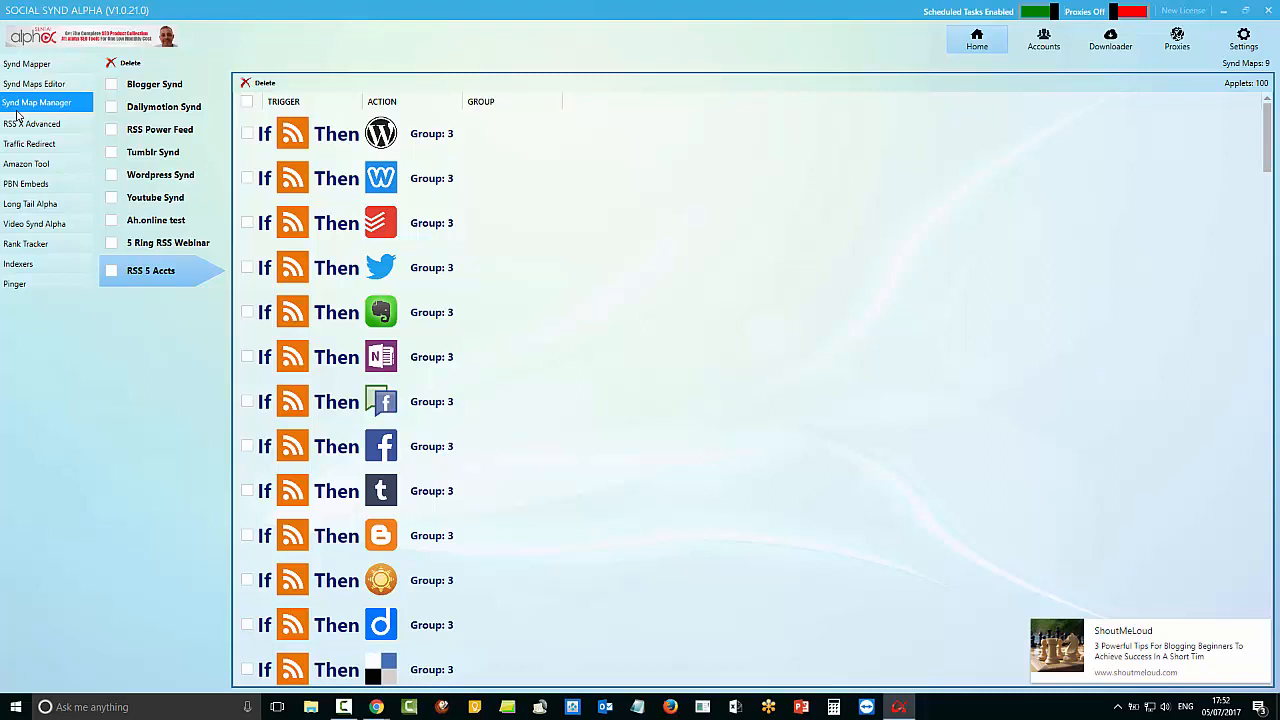
click(288, 128)
double_click(296, 135)
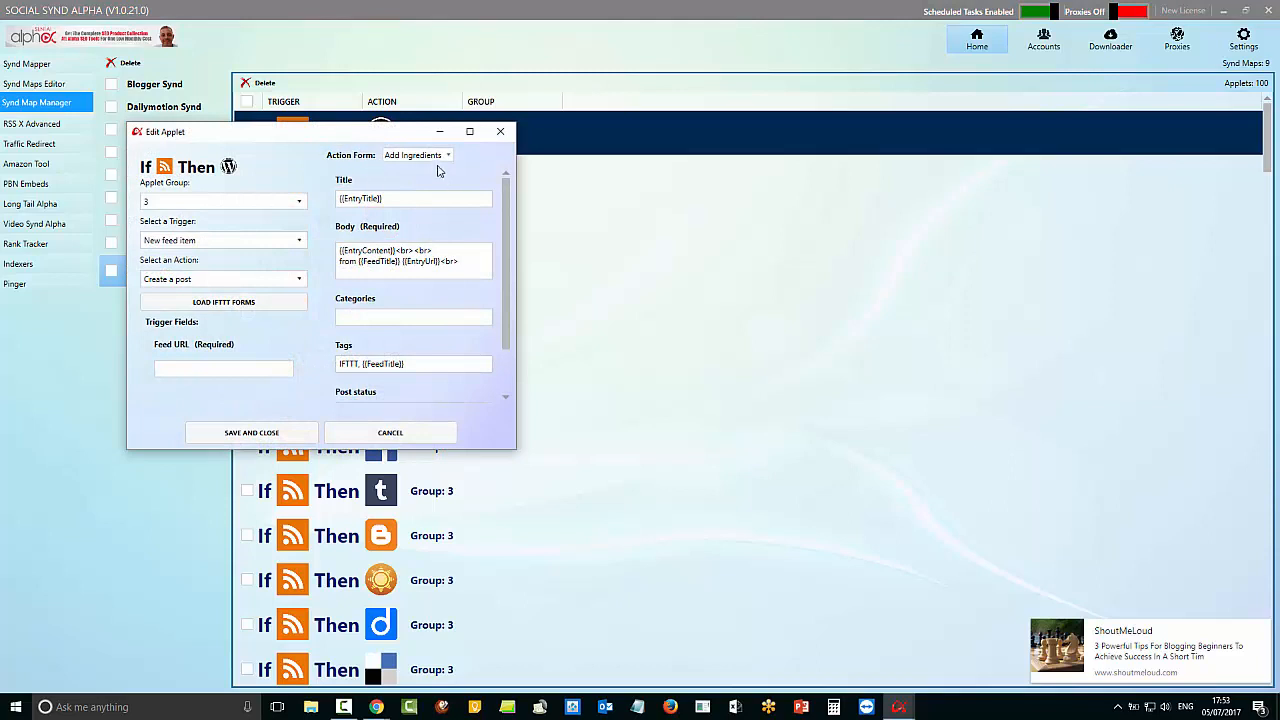
Add the EntryAuthor ingredient at the end of the WordPress post body
click(460, 251)
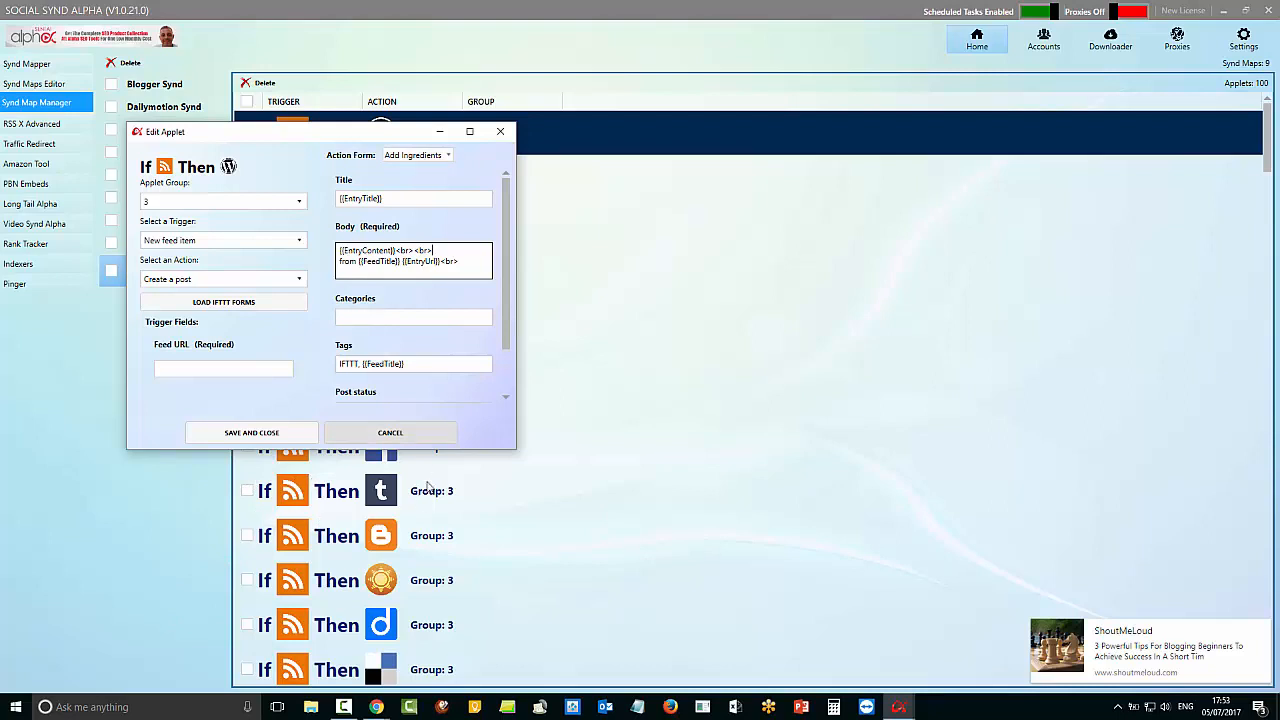
click(422, 198)
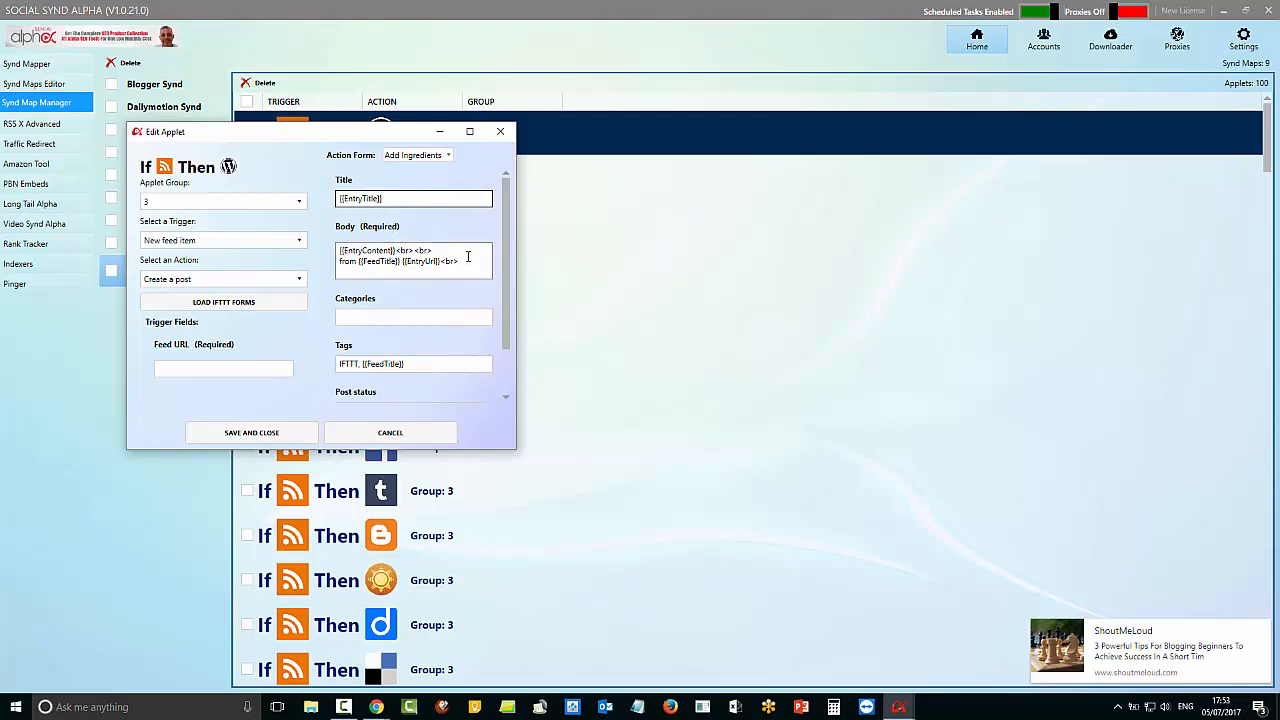
click(467, 257)
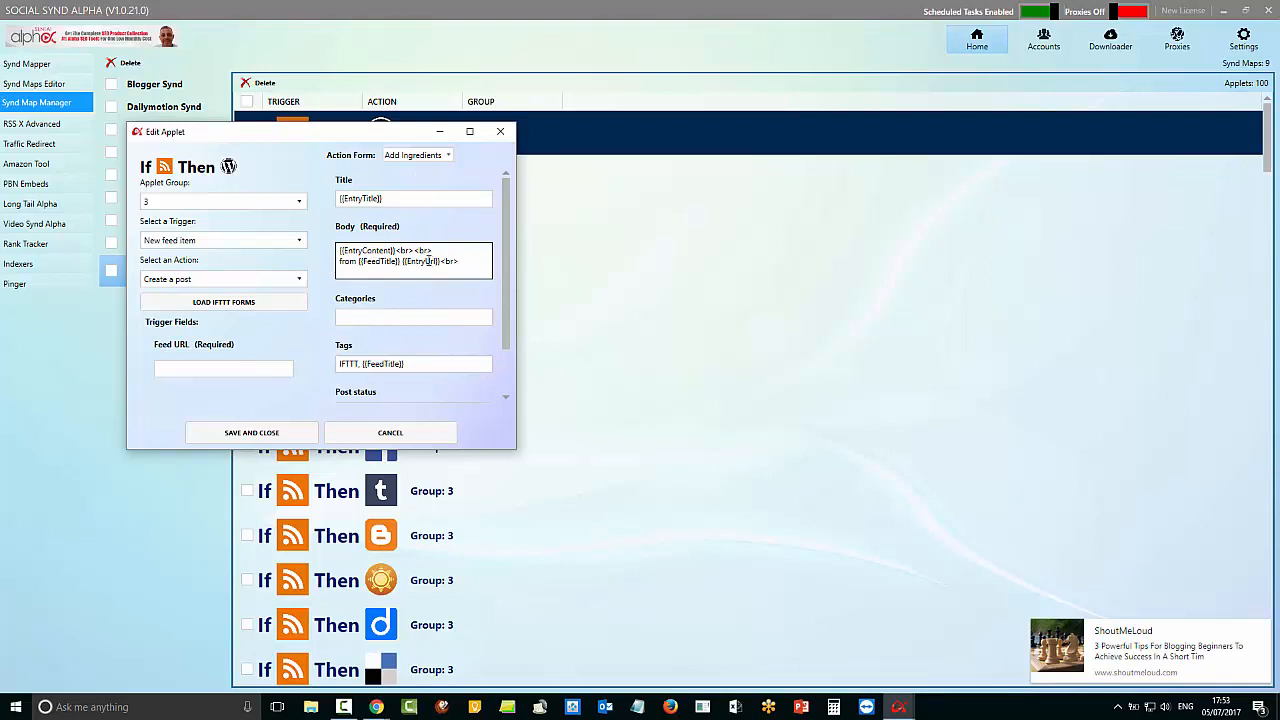
click(445, 158)
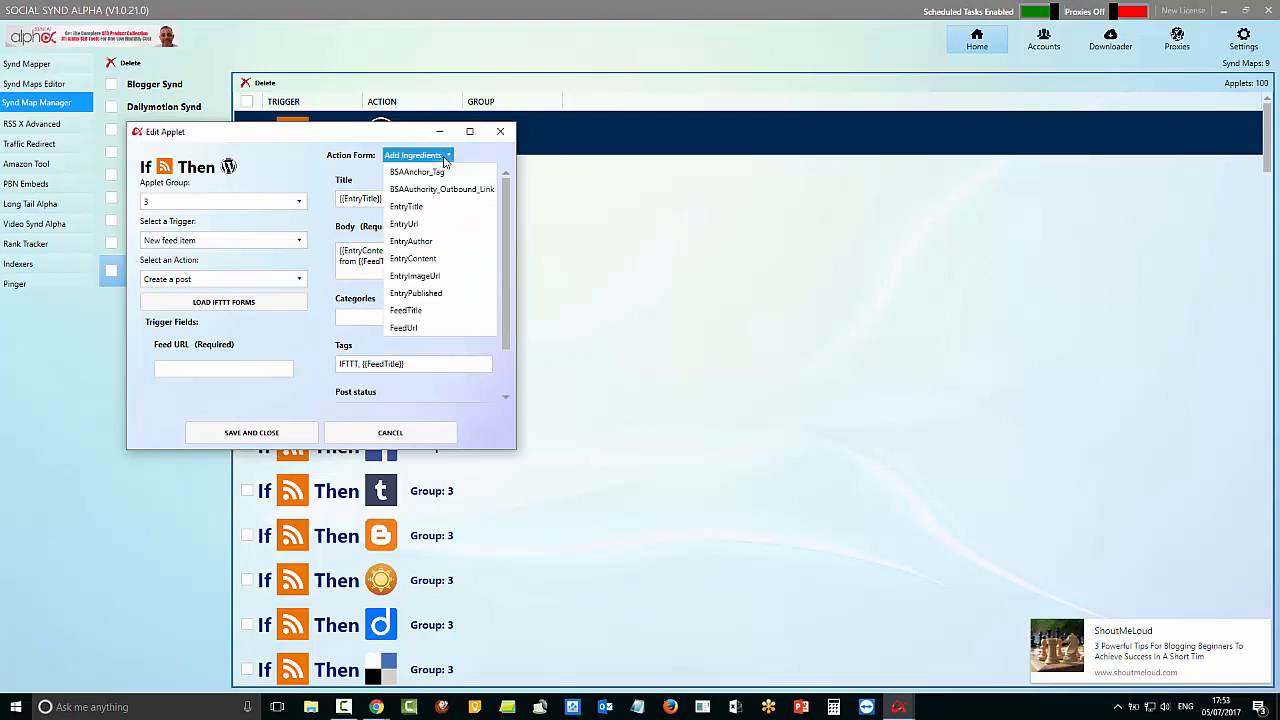
click(398, 245)
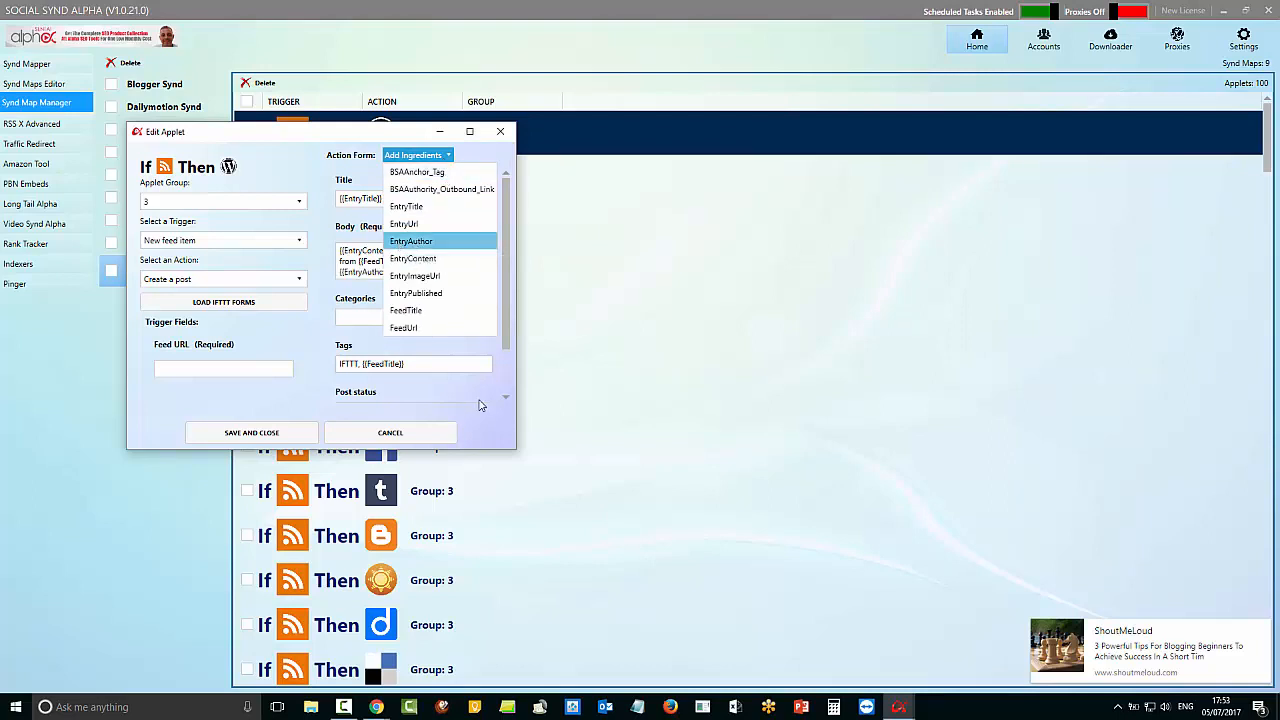
scroll(482, 405, down, 1)
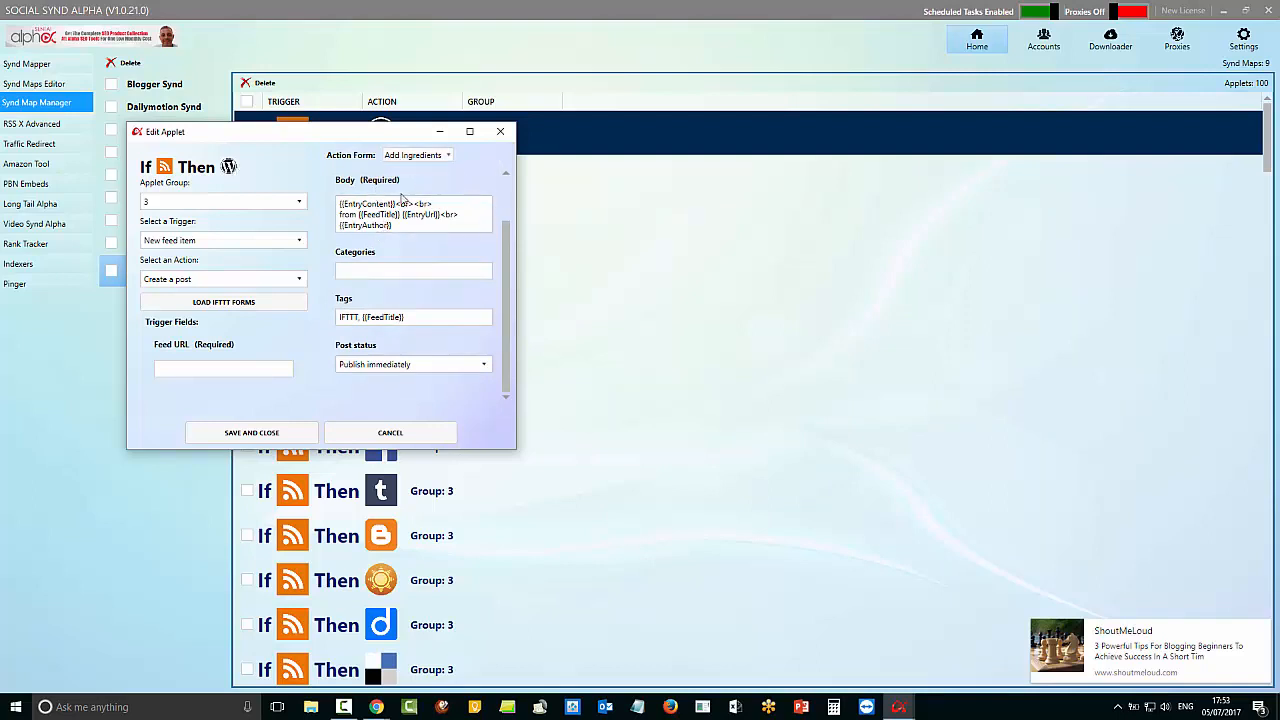
scroll(335, 215, up, 1)
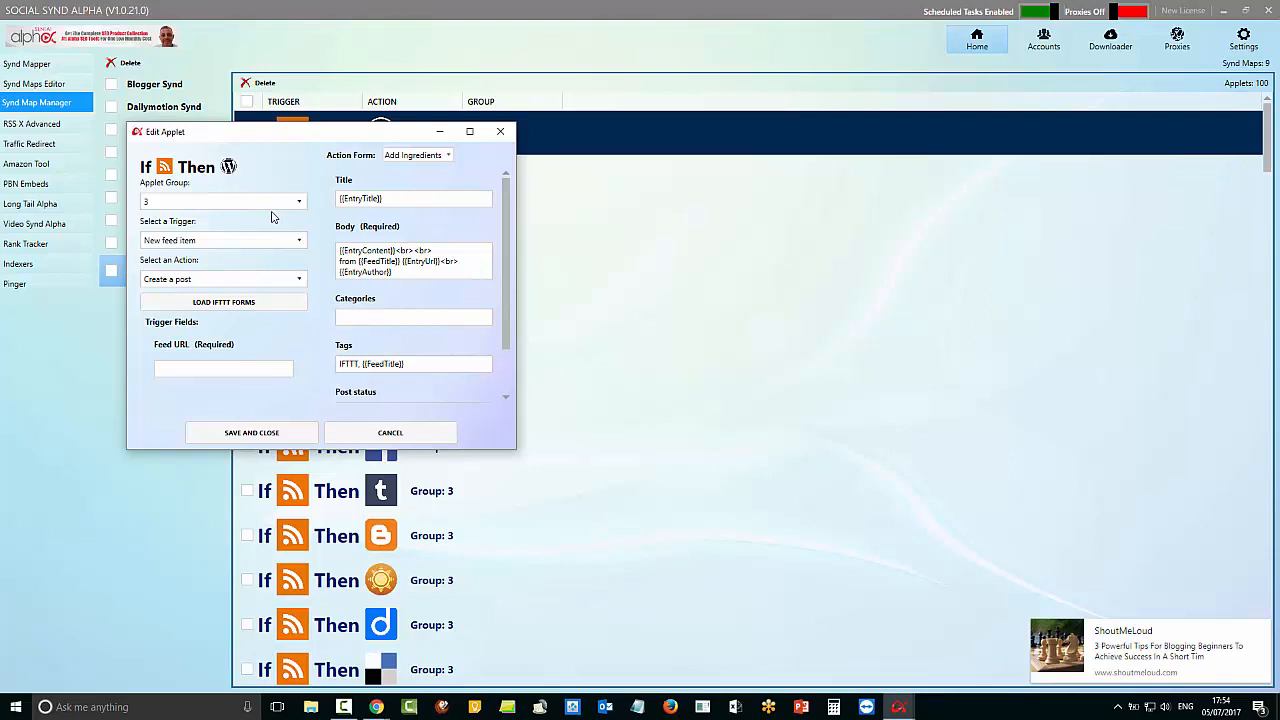
click(403, 199)
click(447, 157)
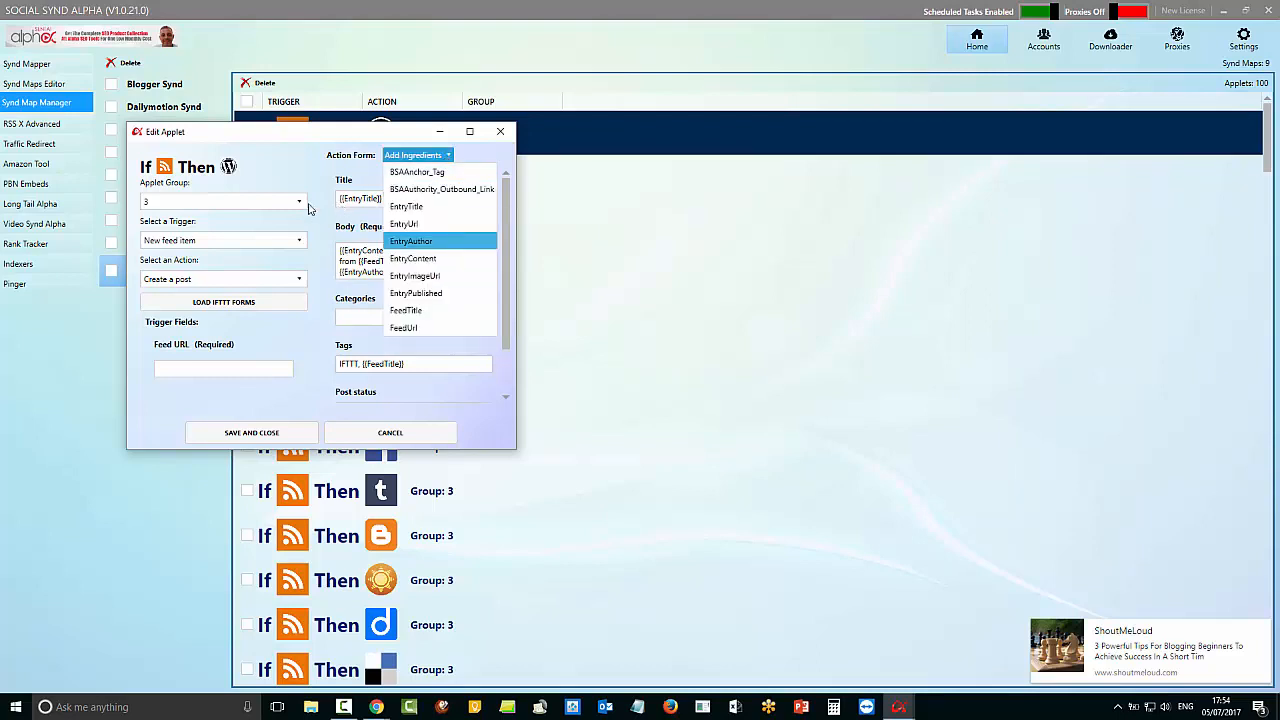
click(300, 202)
click(471, 238)
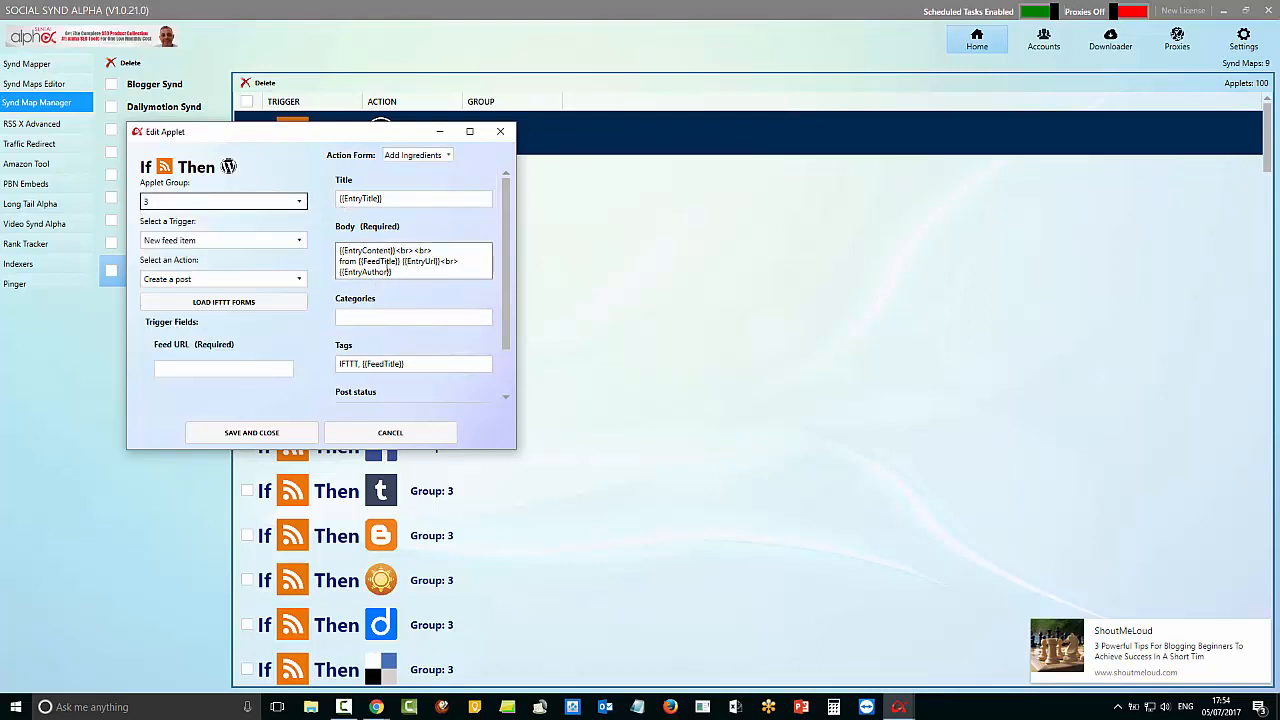
Remove the text "from {{FeedTitle}}" from the WordPress post body
click(399, 262)
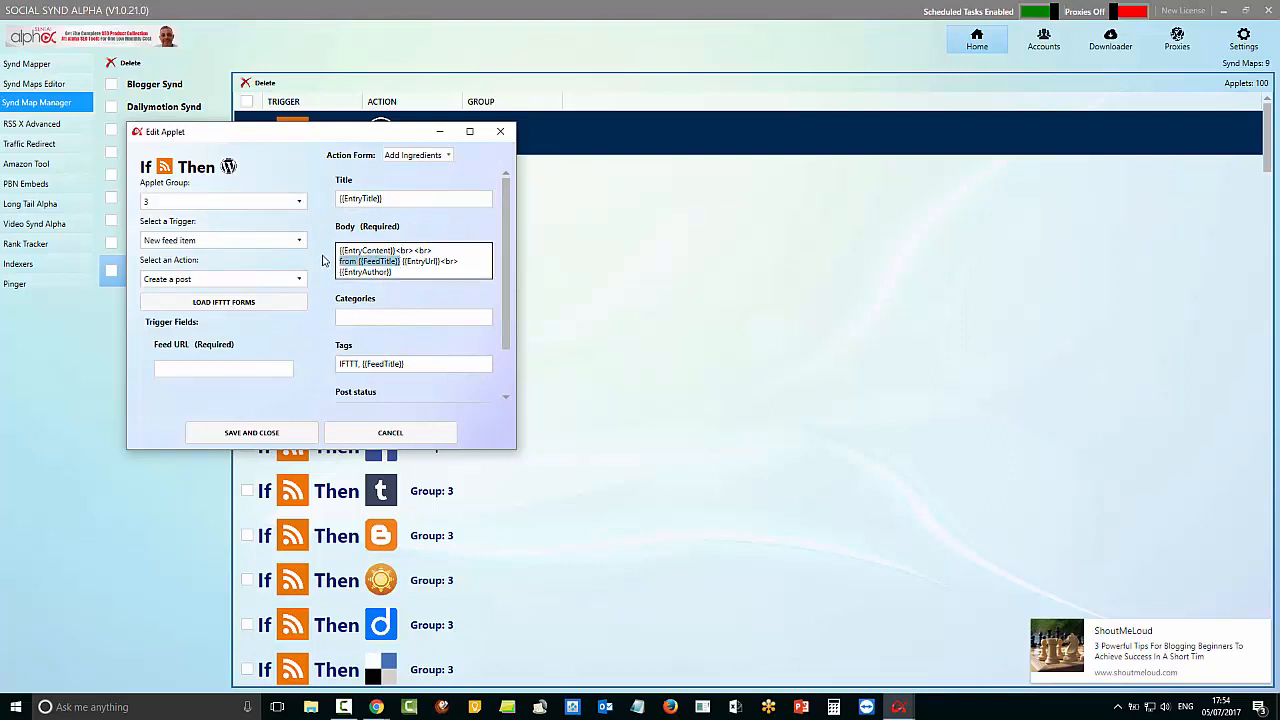
key(Delete)
key(Delete)
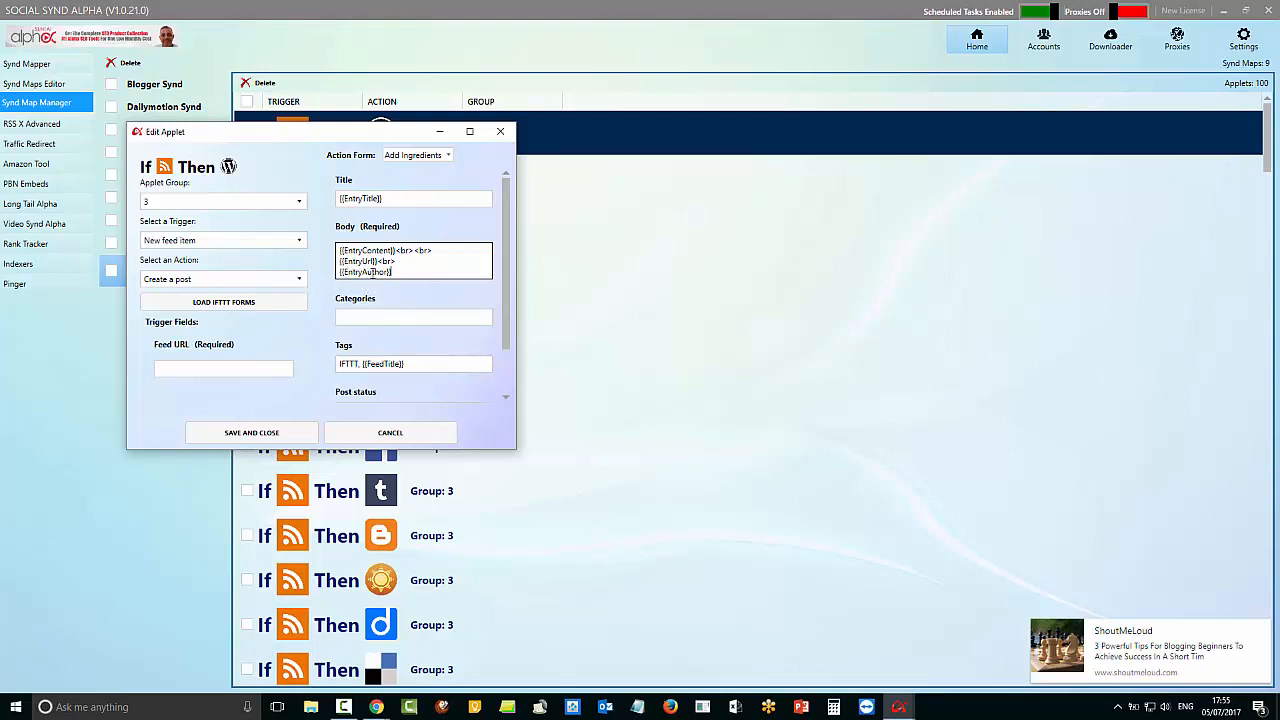
click(386, 272)
text(r)
Insert the BSAAnchor_Tag ingredient as the category of the WordPress post
click(381, 316)
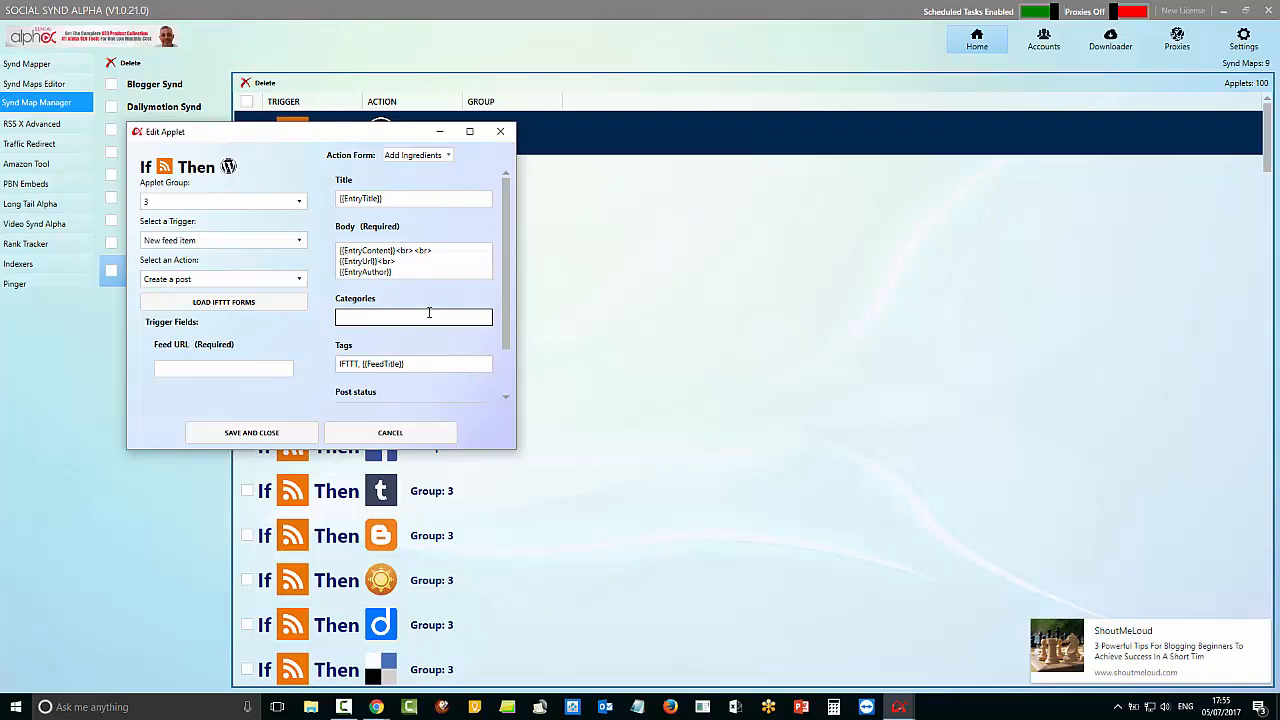
click(446, 157)
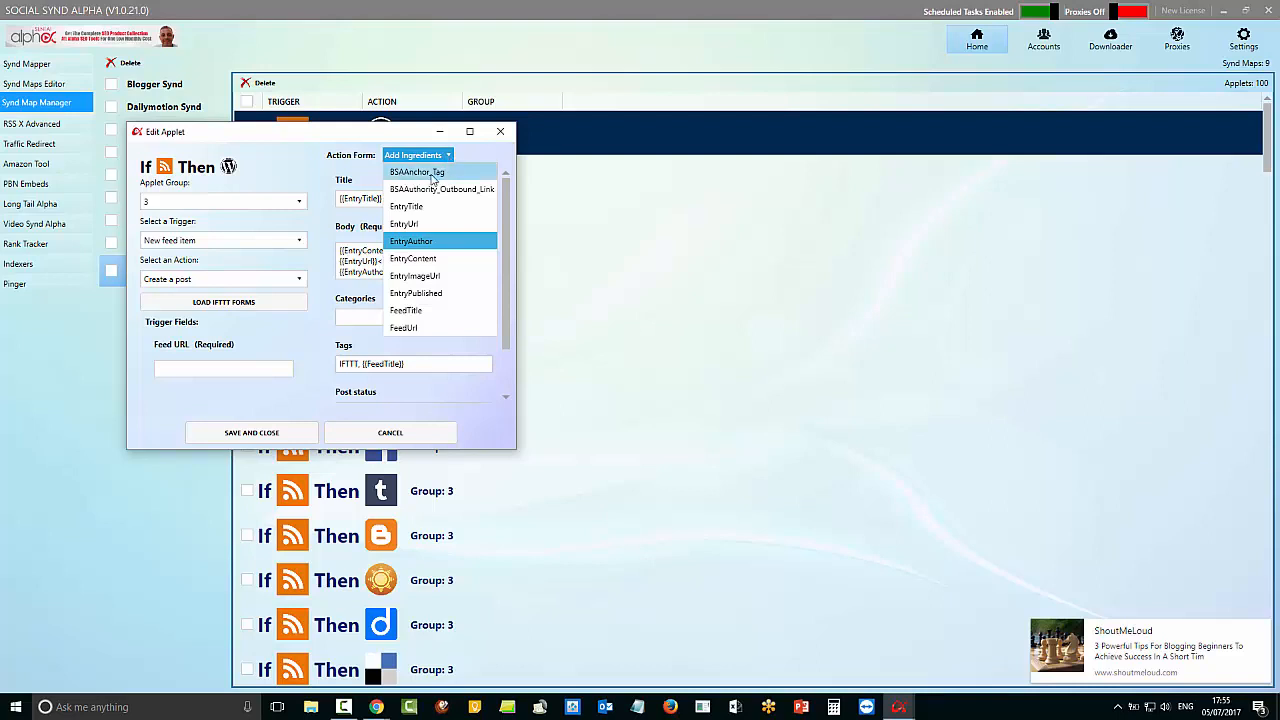
click(432, 174)
click(326, 357)
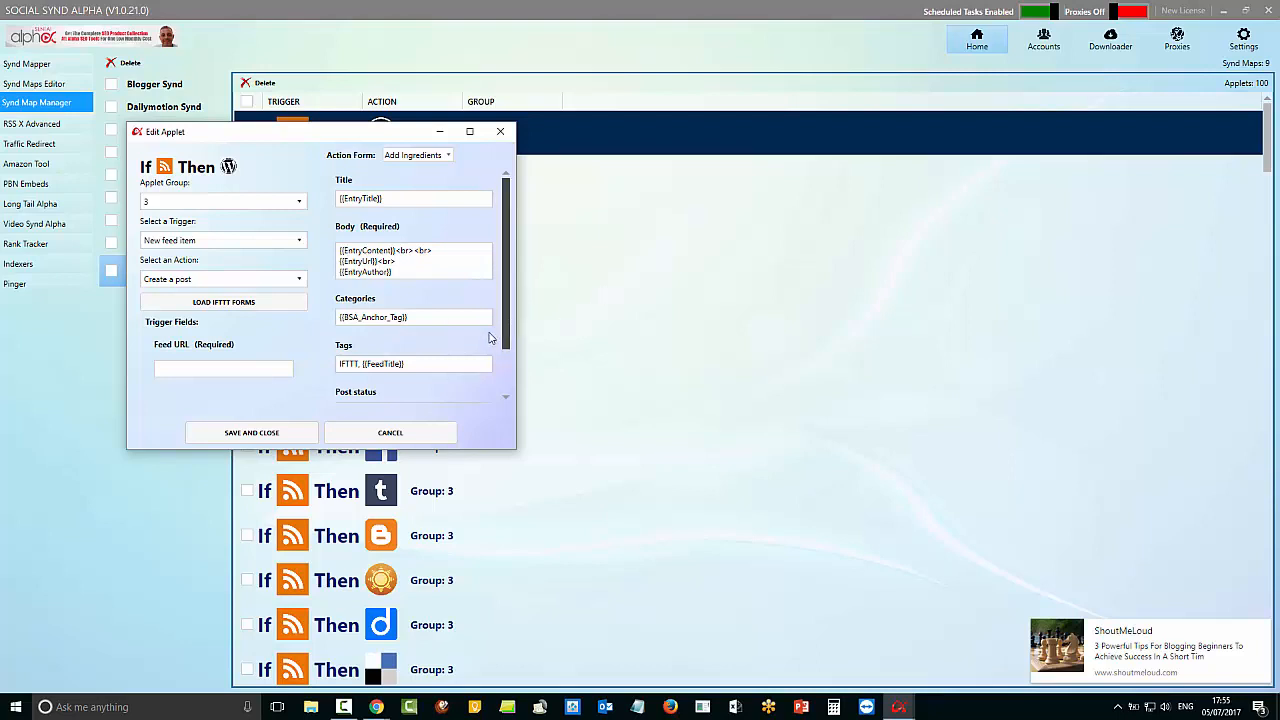
Replace the whole content of the post's tags with the FeedTitle ingredient
scroll(490, 338, down, 1)
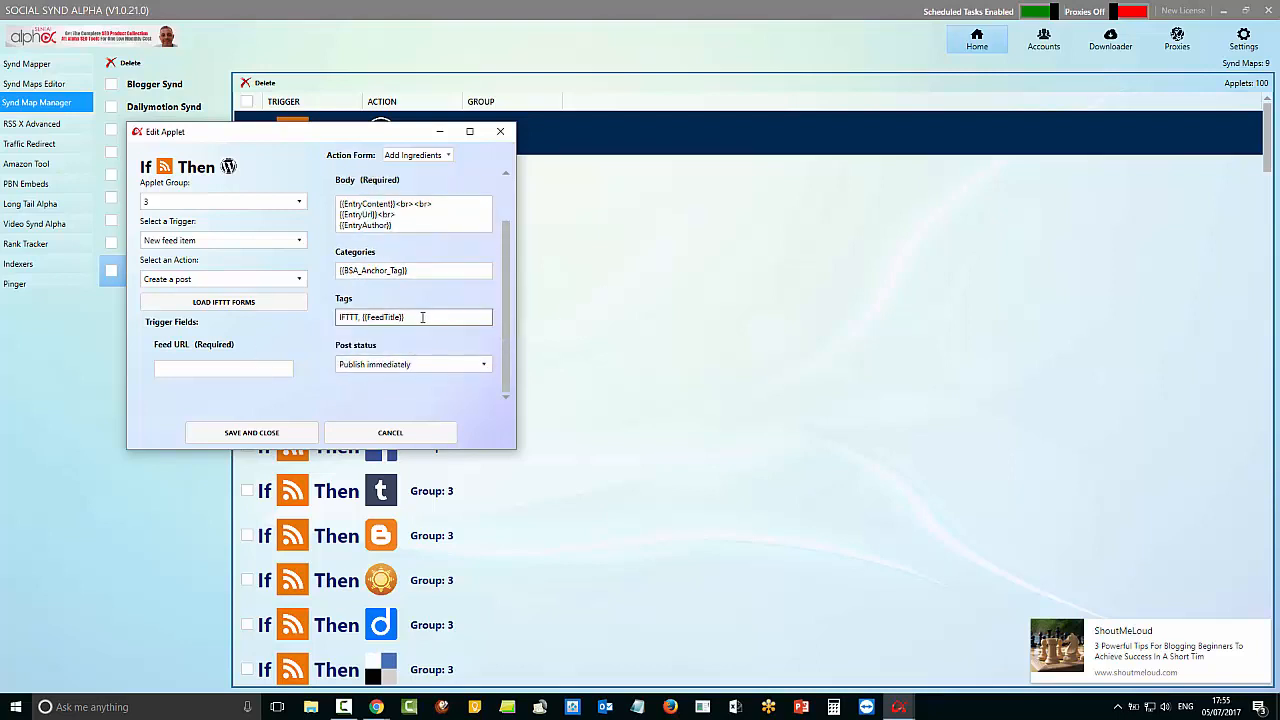
drag(422, 317, 323, 323)
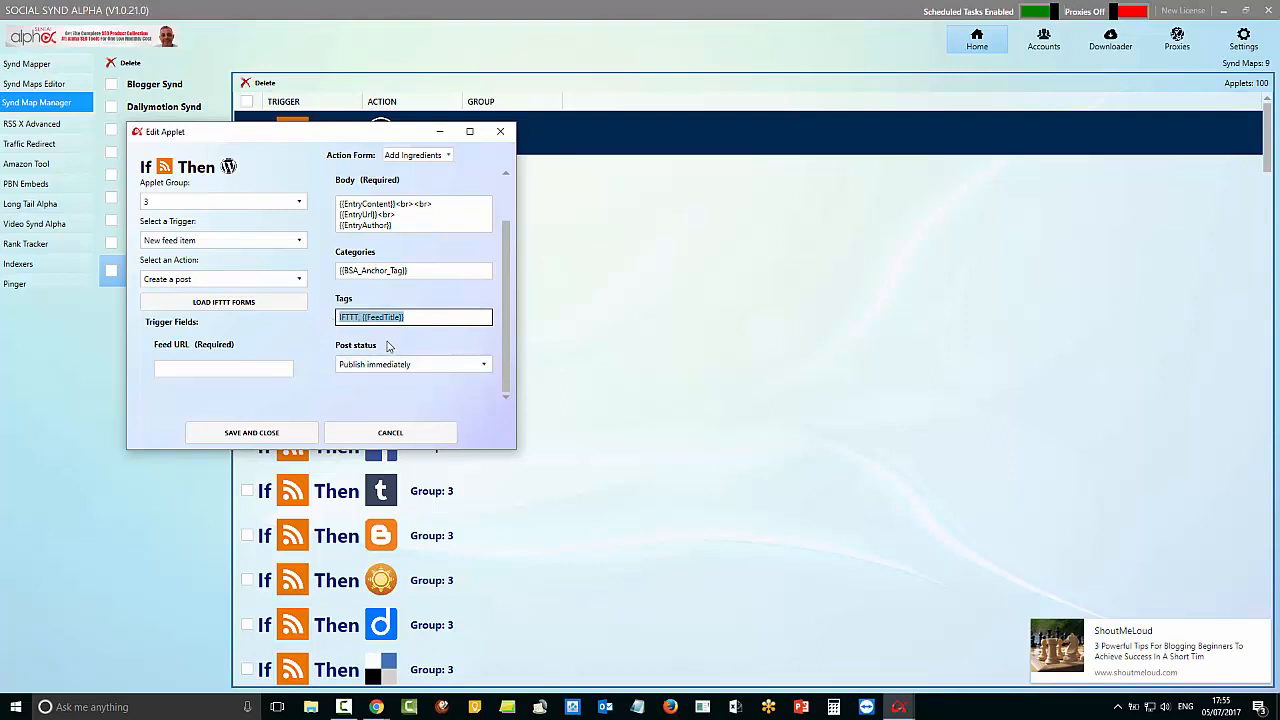
key(Delete)
click(449, 157)
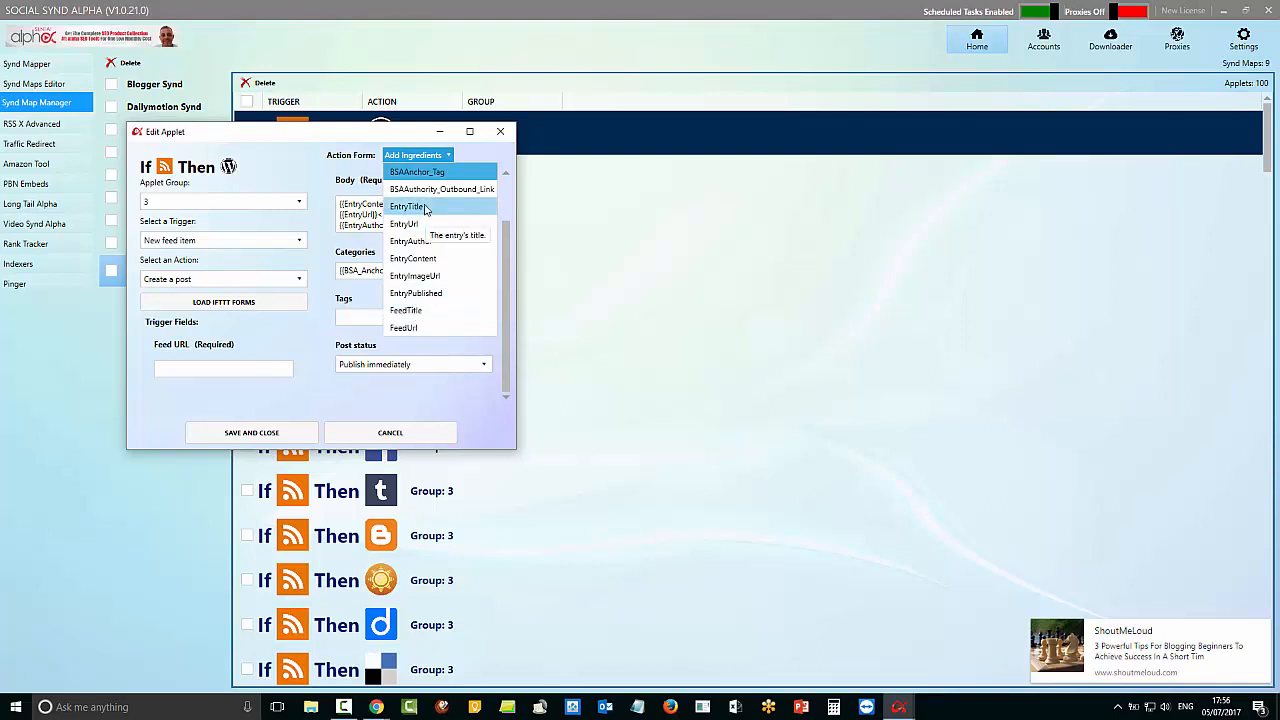
click(405, 311)
click(486, 352)
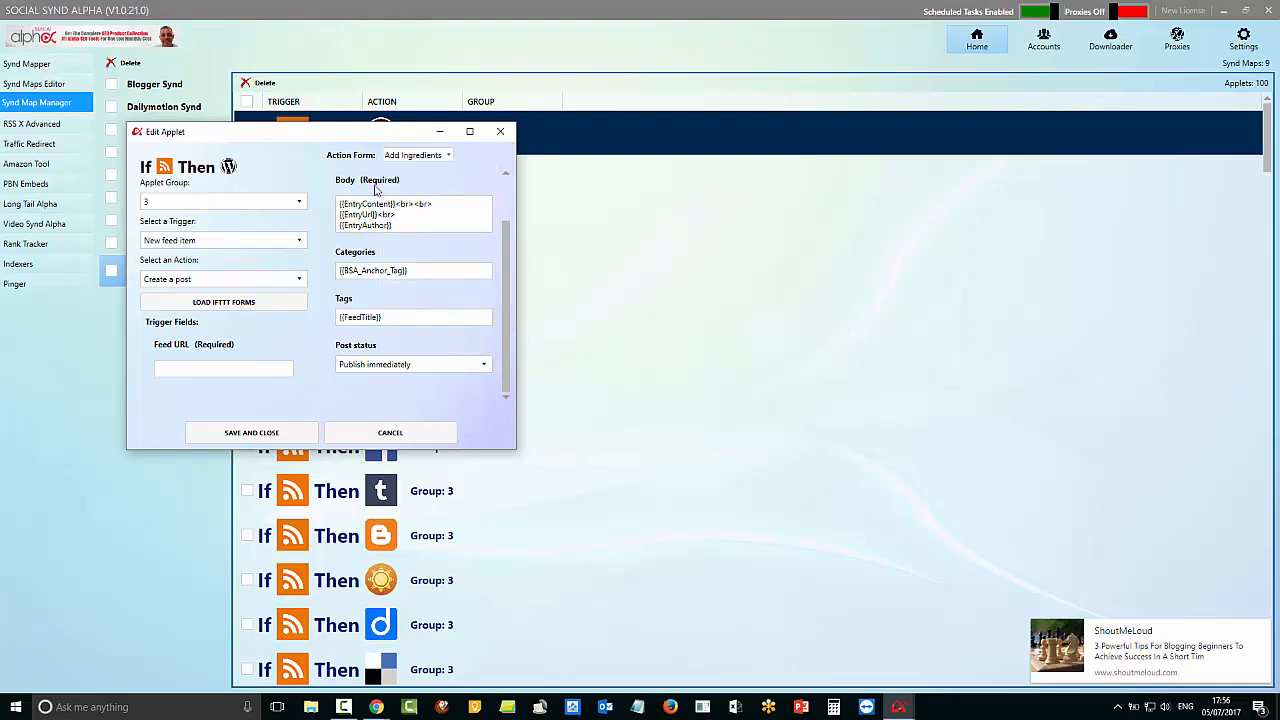
Review the post status and trigger options, and save and close the WordPress applet
click(482, 366)
click(481, 366)
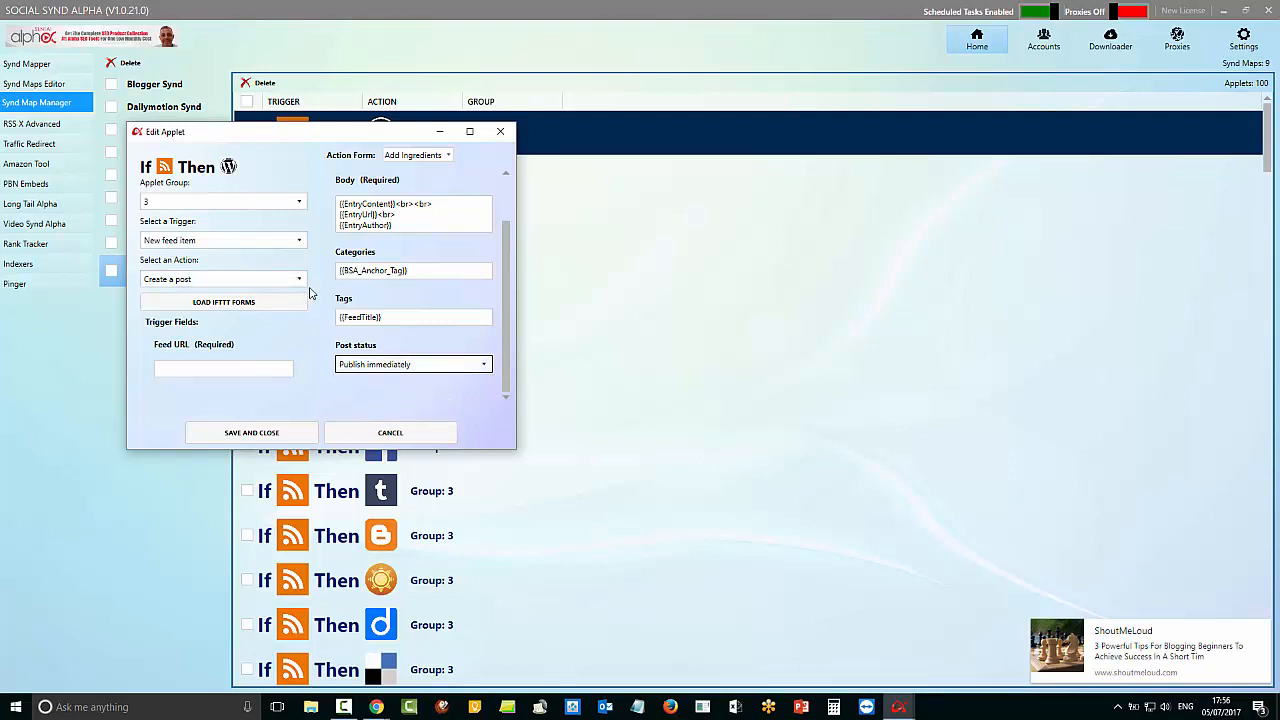
click(196, 371)
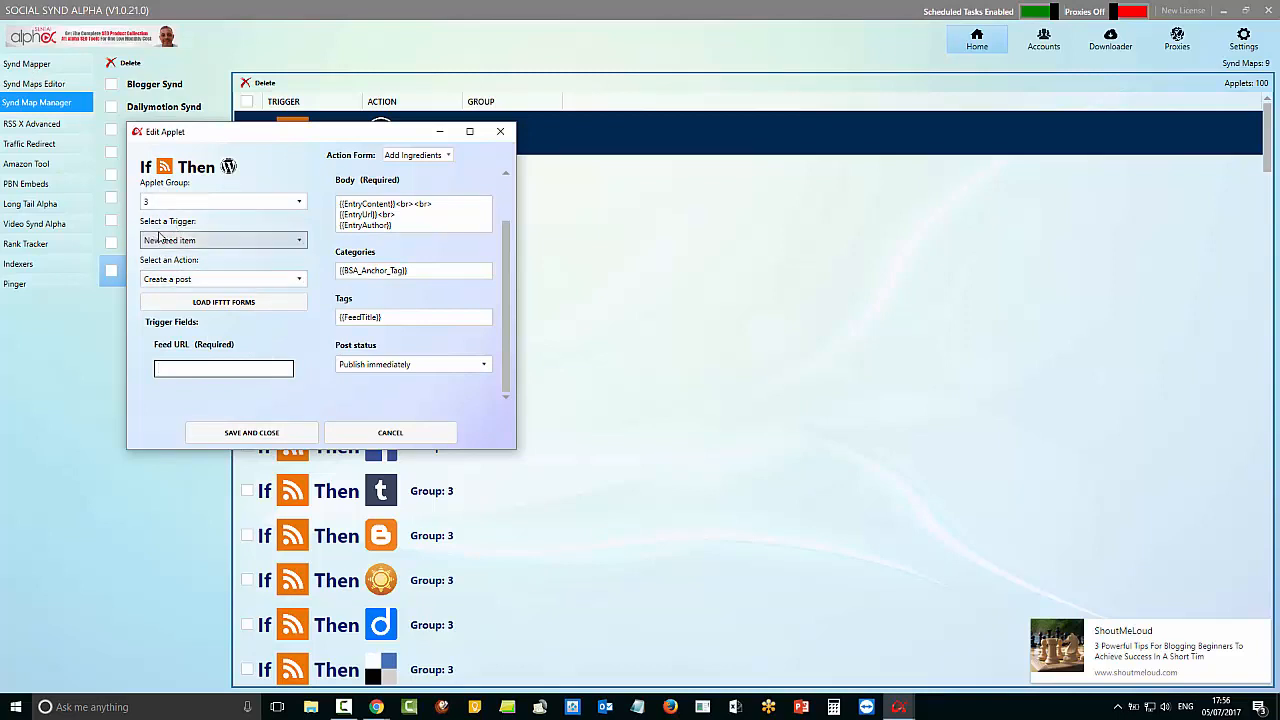
click(303, 244)
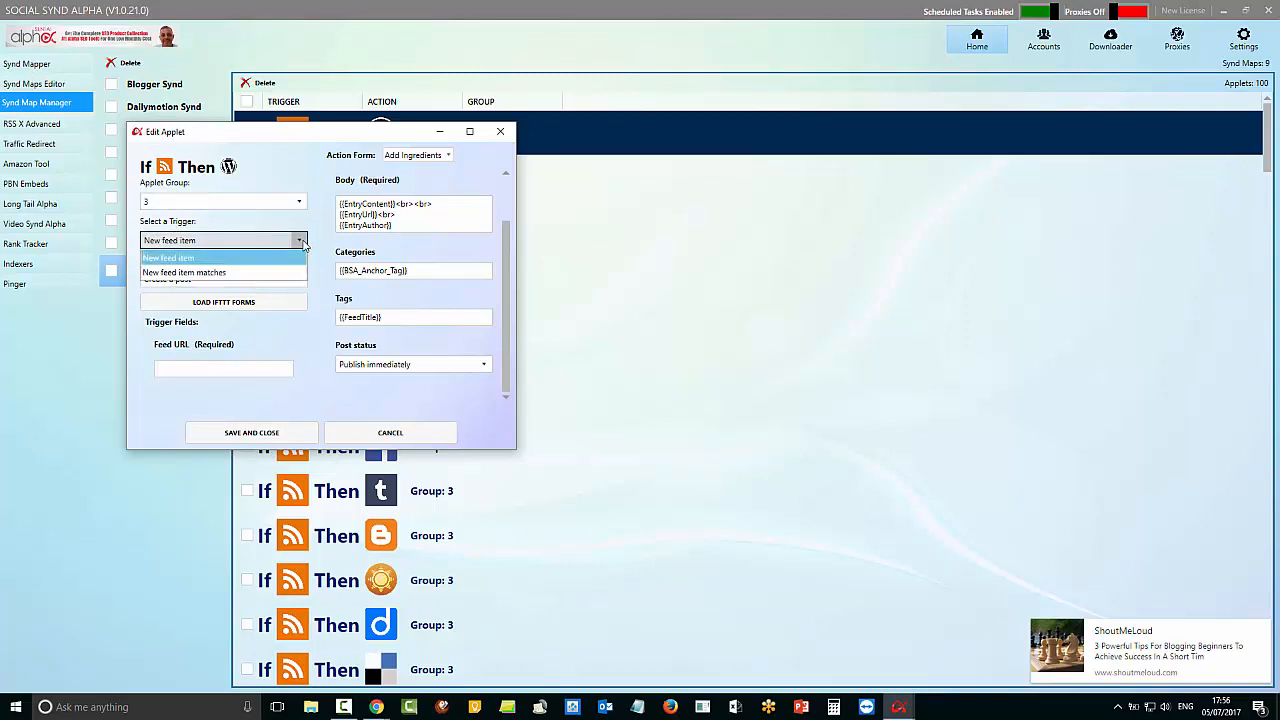
click(303, 244)
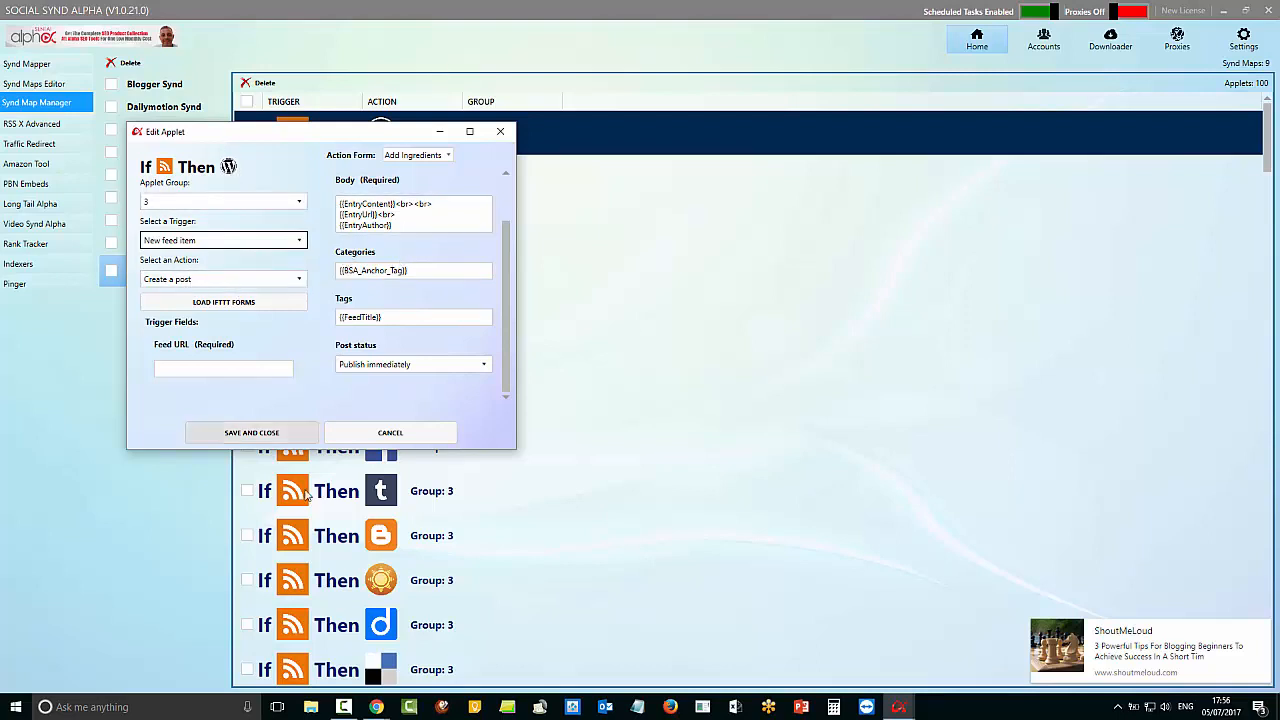
click(256, 440)
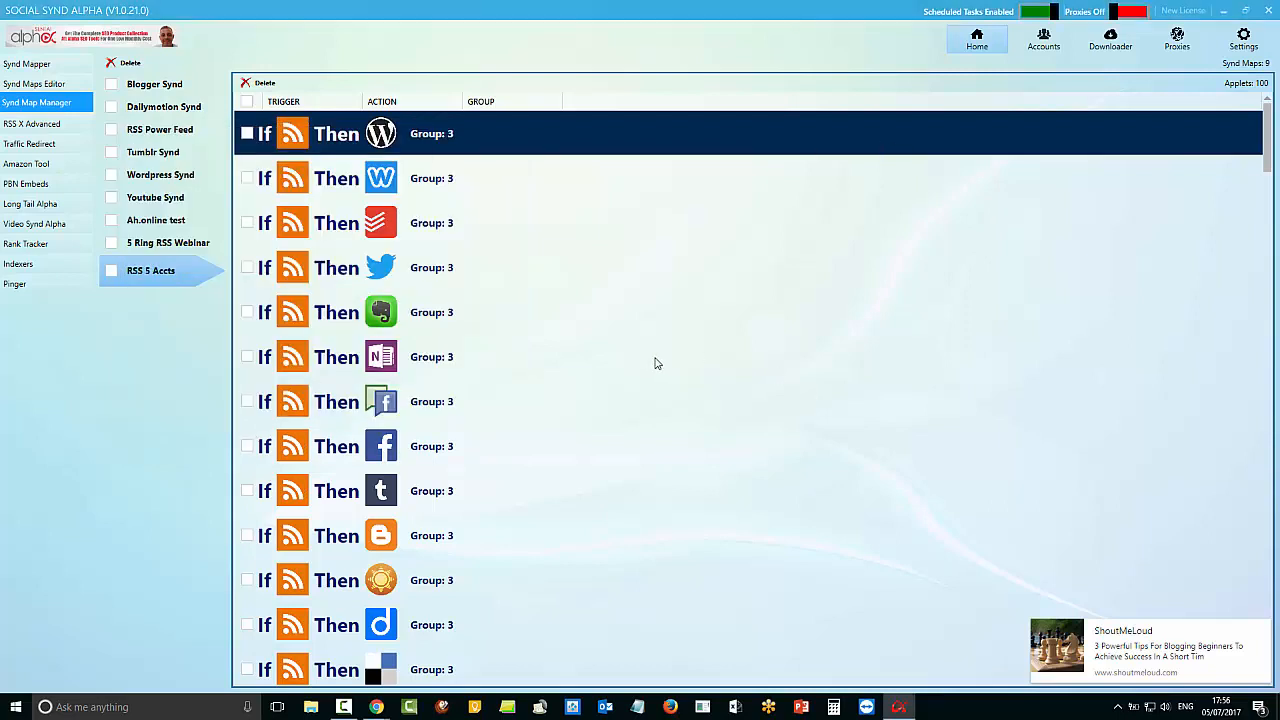
Open the Pinterest account of the first profile in the accounts list for editing
scroll(660, 360, down, 3)
scroll(660, 360, up, 3)
click(1043, 40)
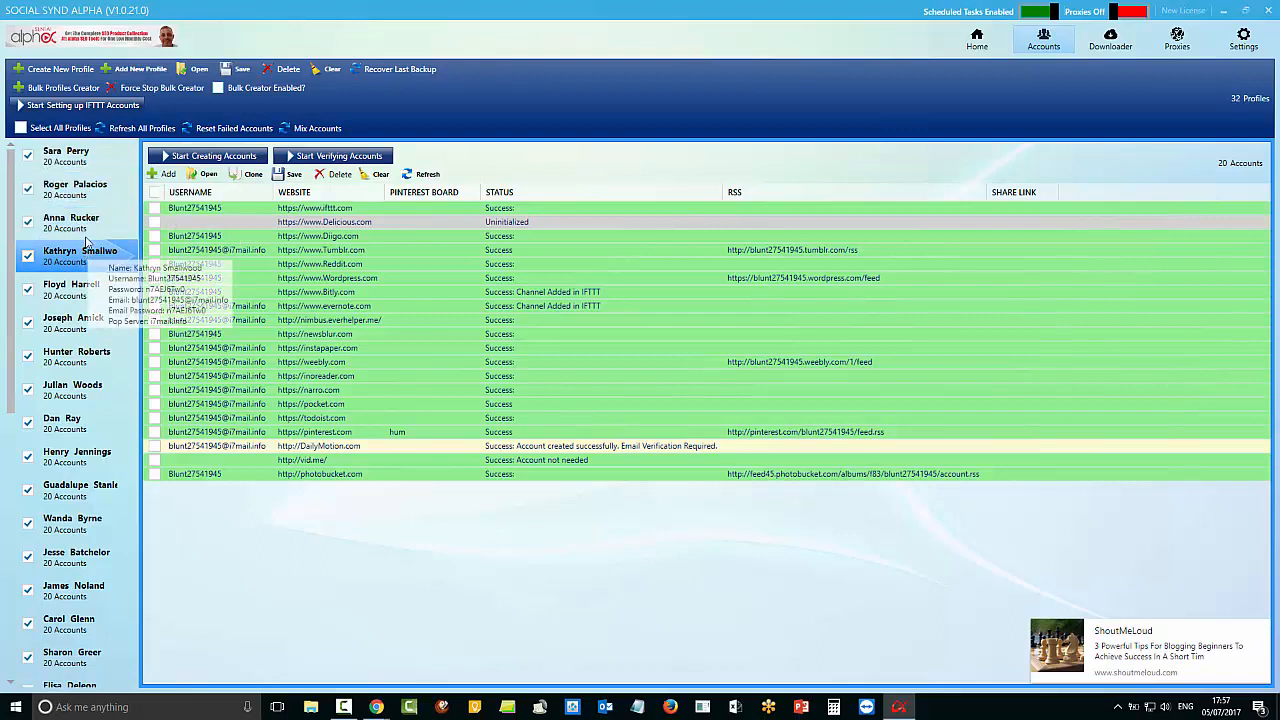
click(78, 158)
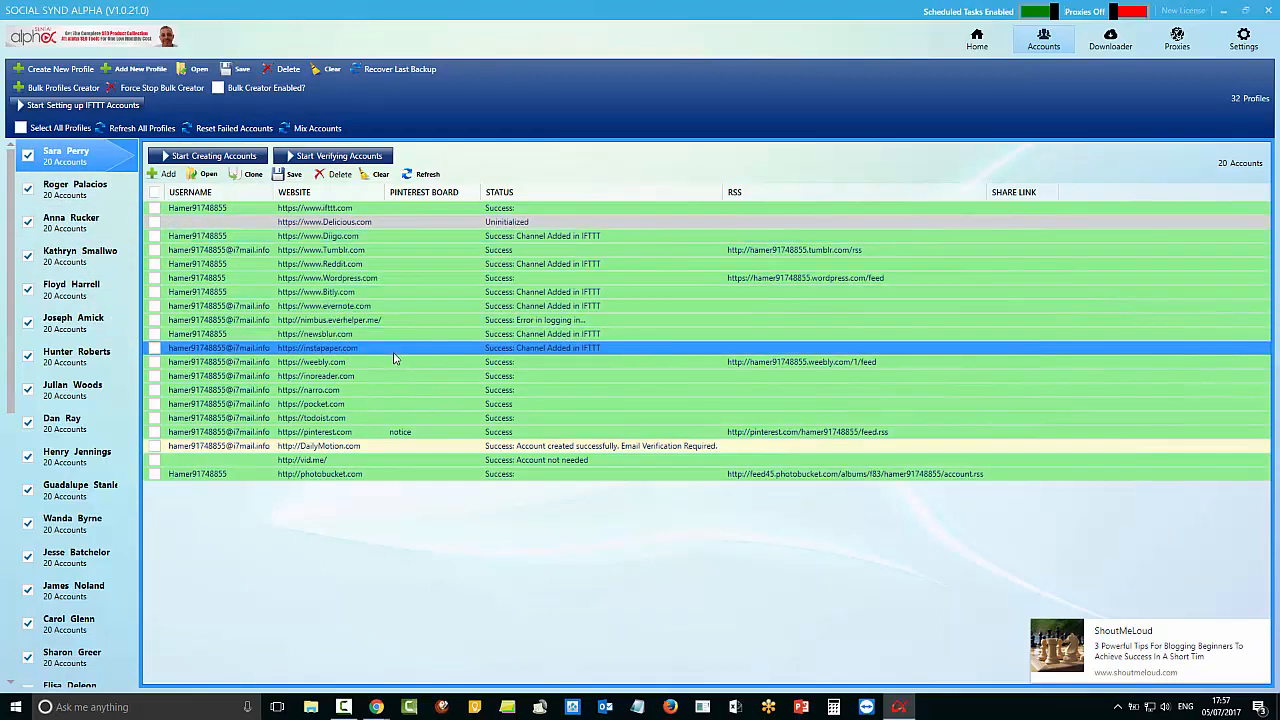
double_click(338, 436)
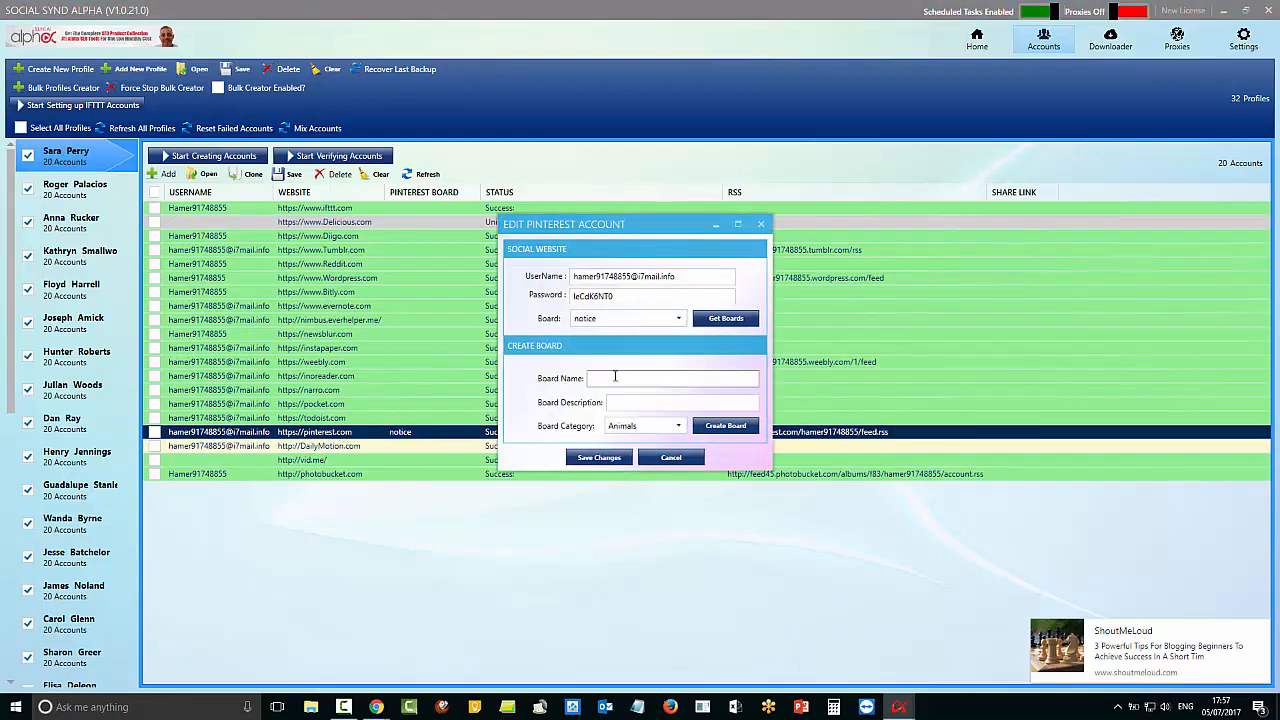
Enter "Gwoth Hacking Videos" as the name of the new Pinterest board
click(645, 378)
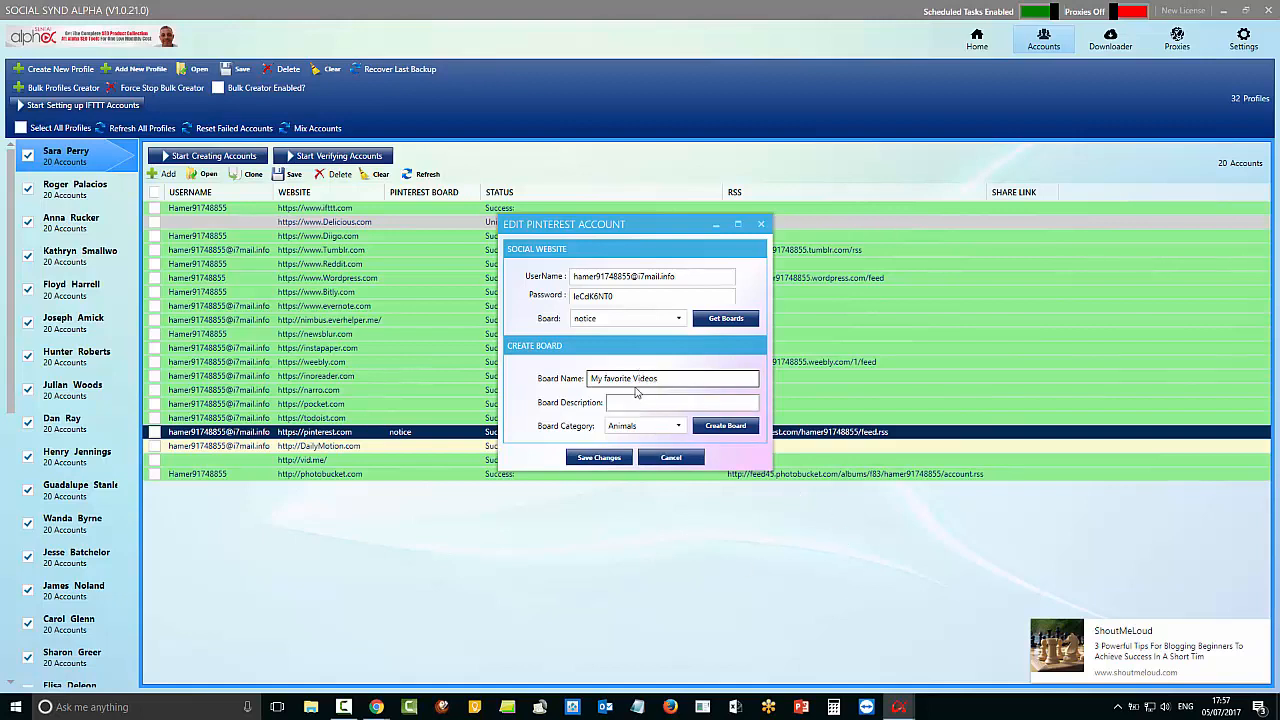
click(638, 378)
text(Growth ha)
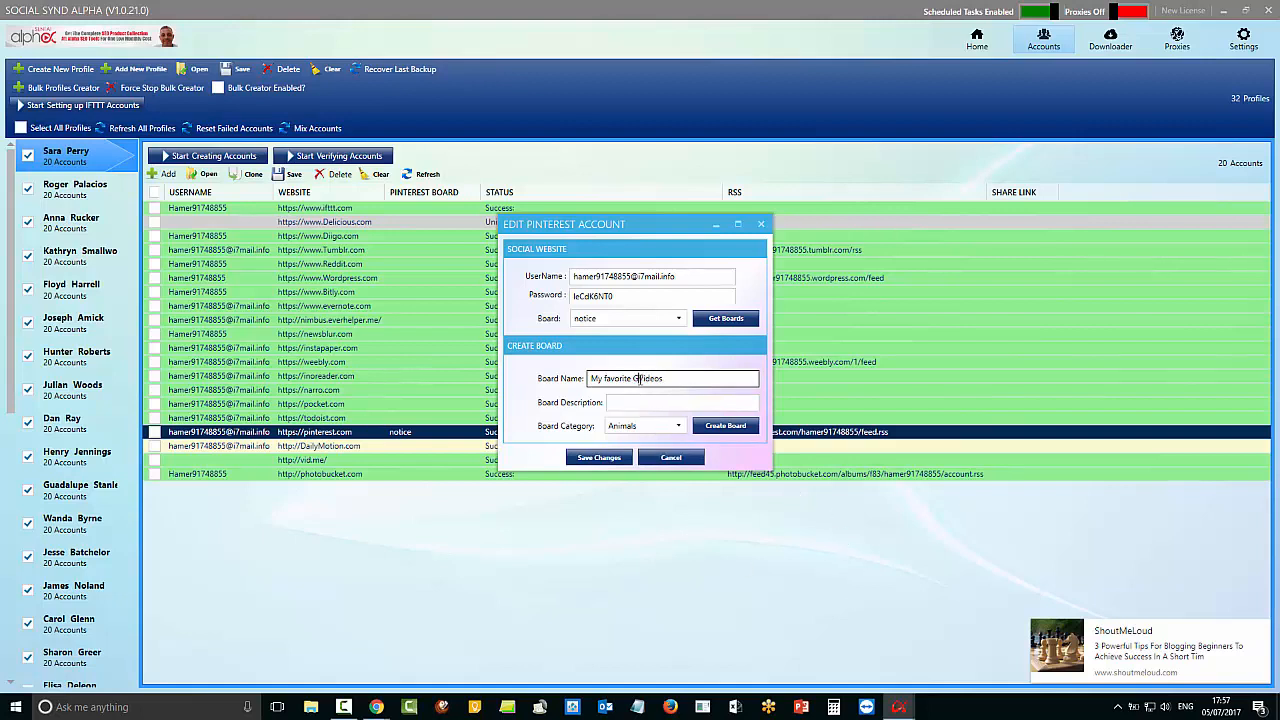
text(cking)
click(646, 399)
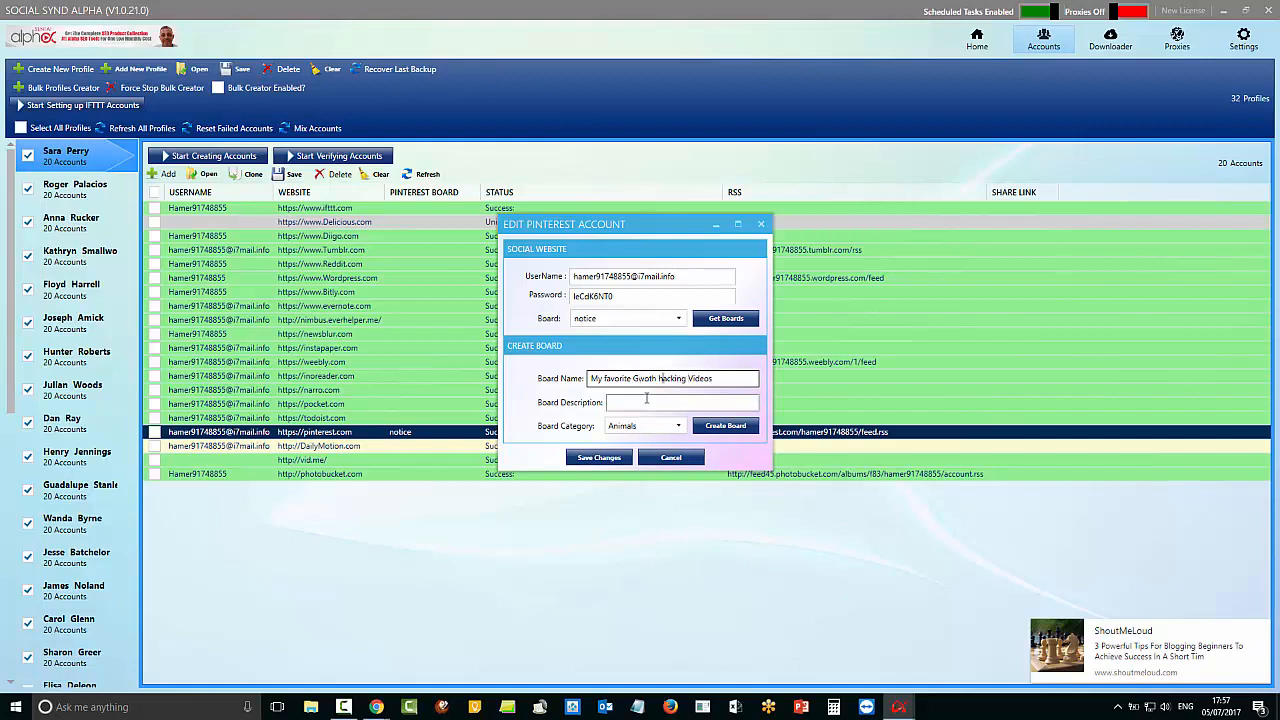
key(BackSpace)
text(H)
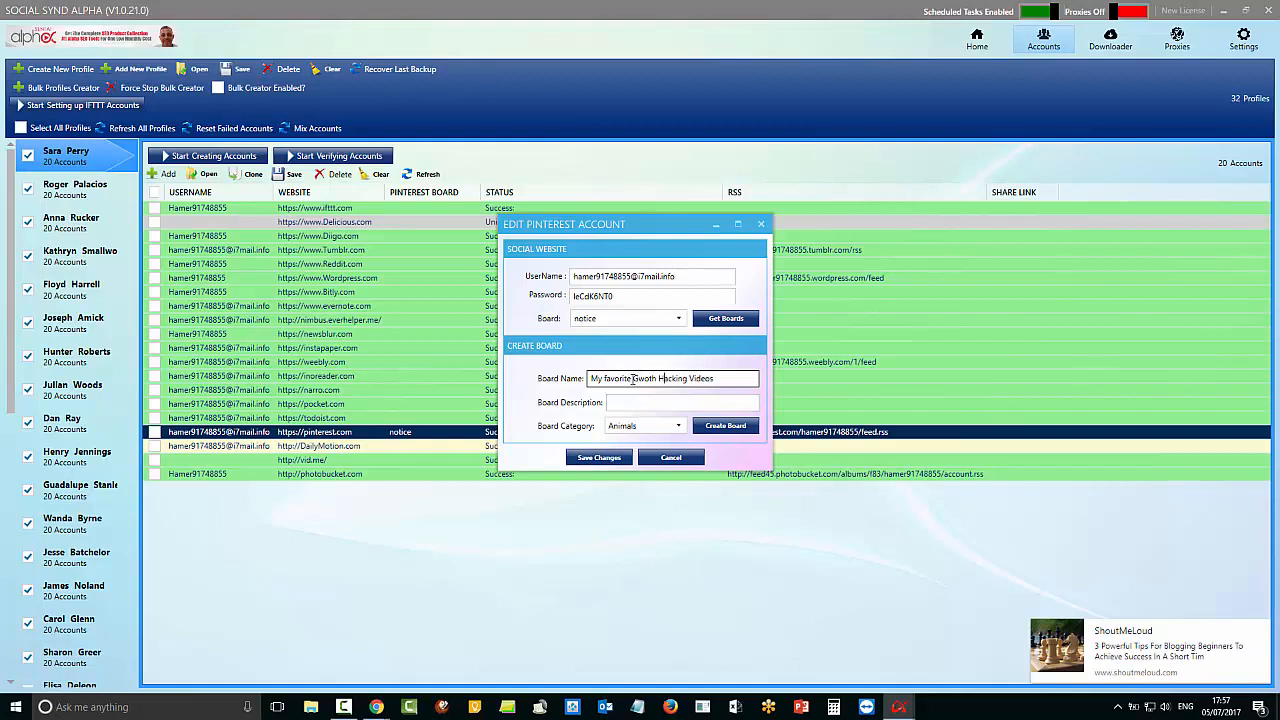
key(shift+Home)
key(BackSpace)
key(Tab)
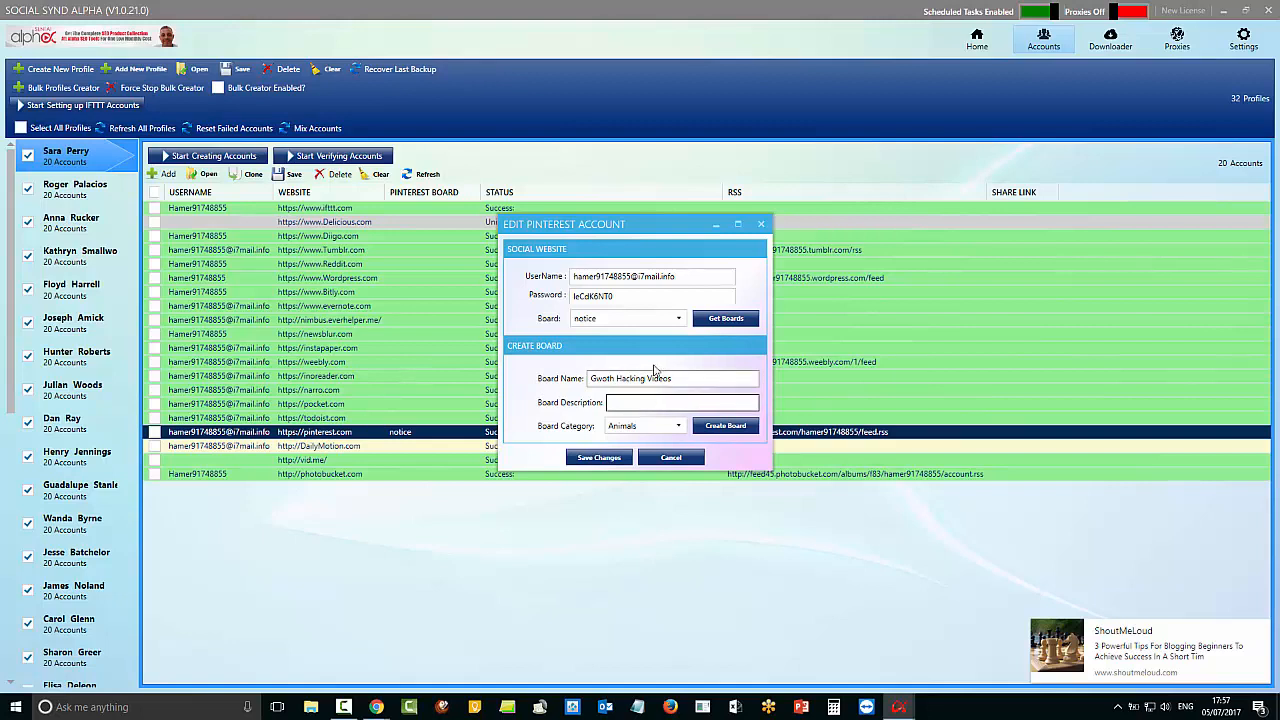
Correct the misspelled first word of the new board's name so it reads "Growth Hacking Videos"
drag(678, 377, 579, 384)
right_click(631, 378)
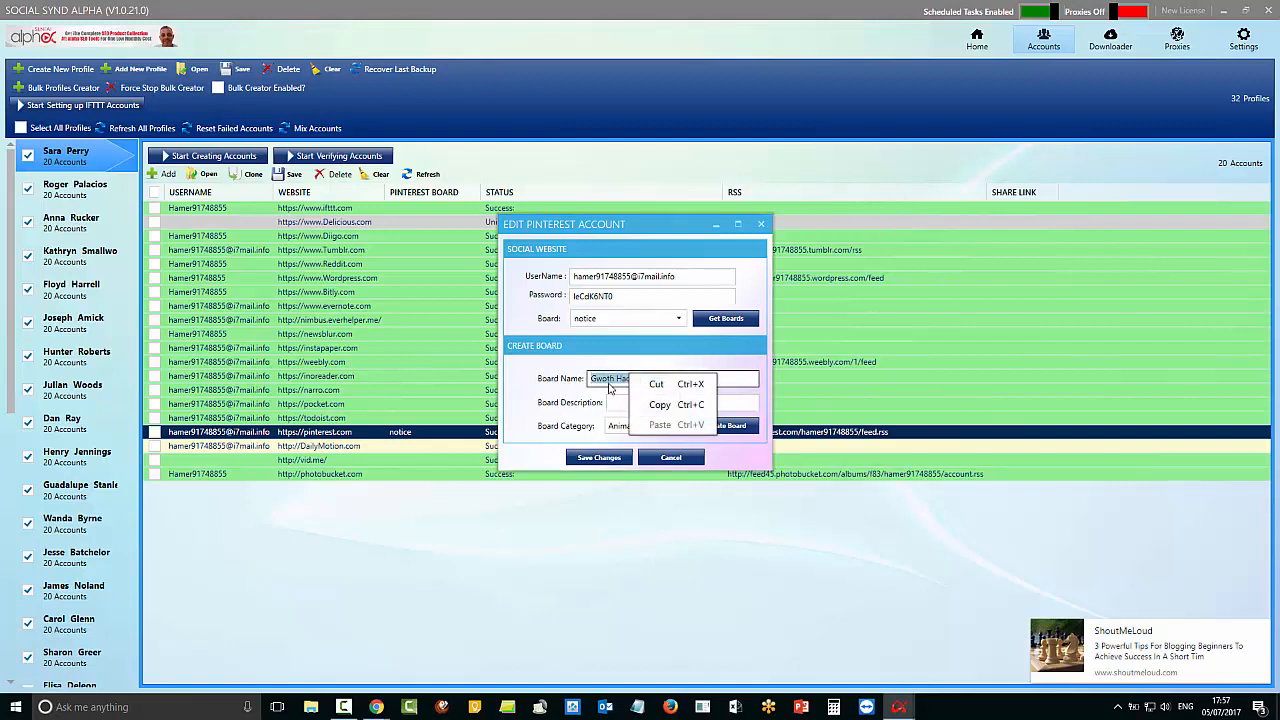
click(609, 380)
key(BackSpace)
key(BackSpace)
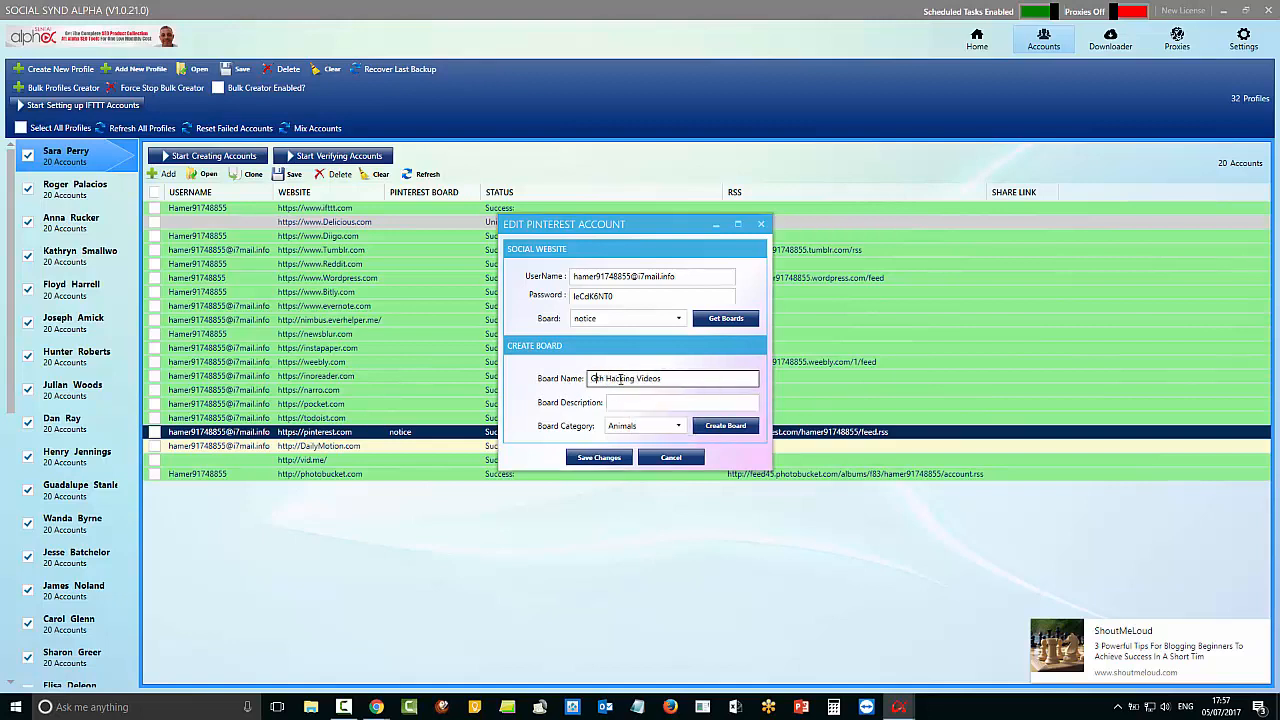
text(row)
Copy the board name and set the board description to "My favorite Growth Hacking Videos"
drag(682, 380, 575, 385)
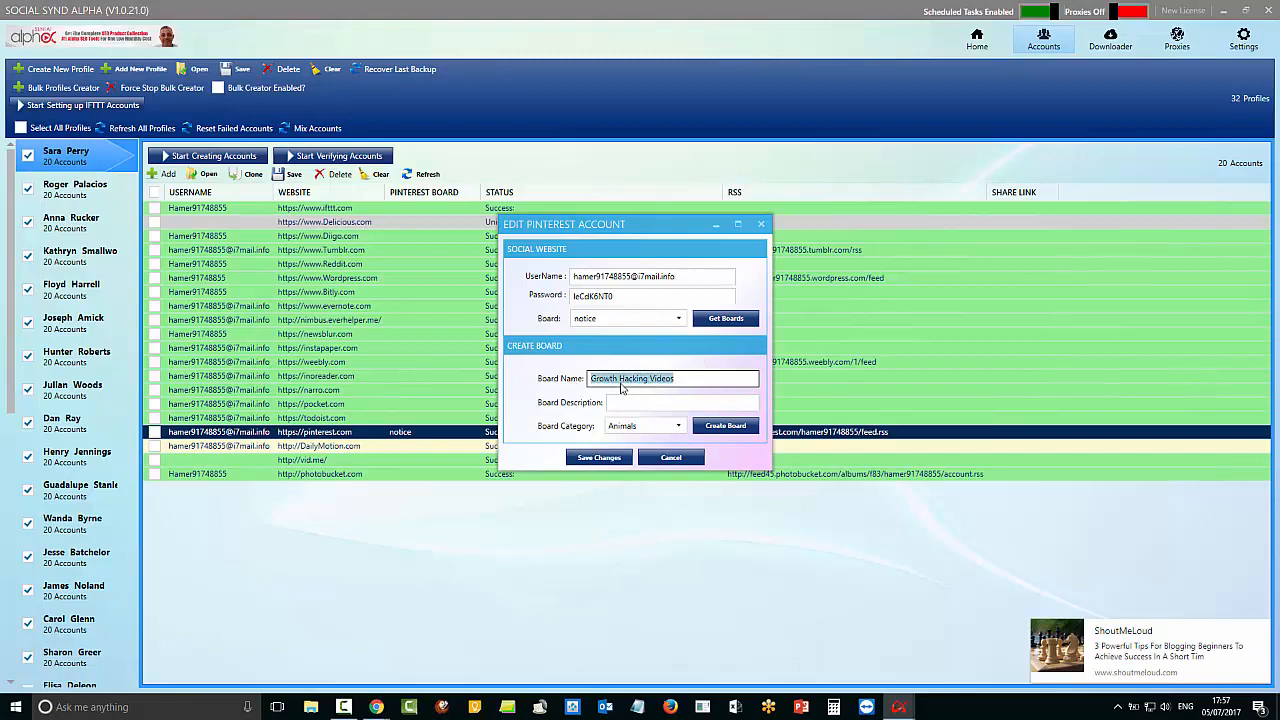
right_click(627, 385)
click(656, 408)
click(644, 402)
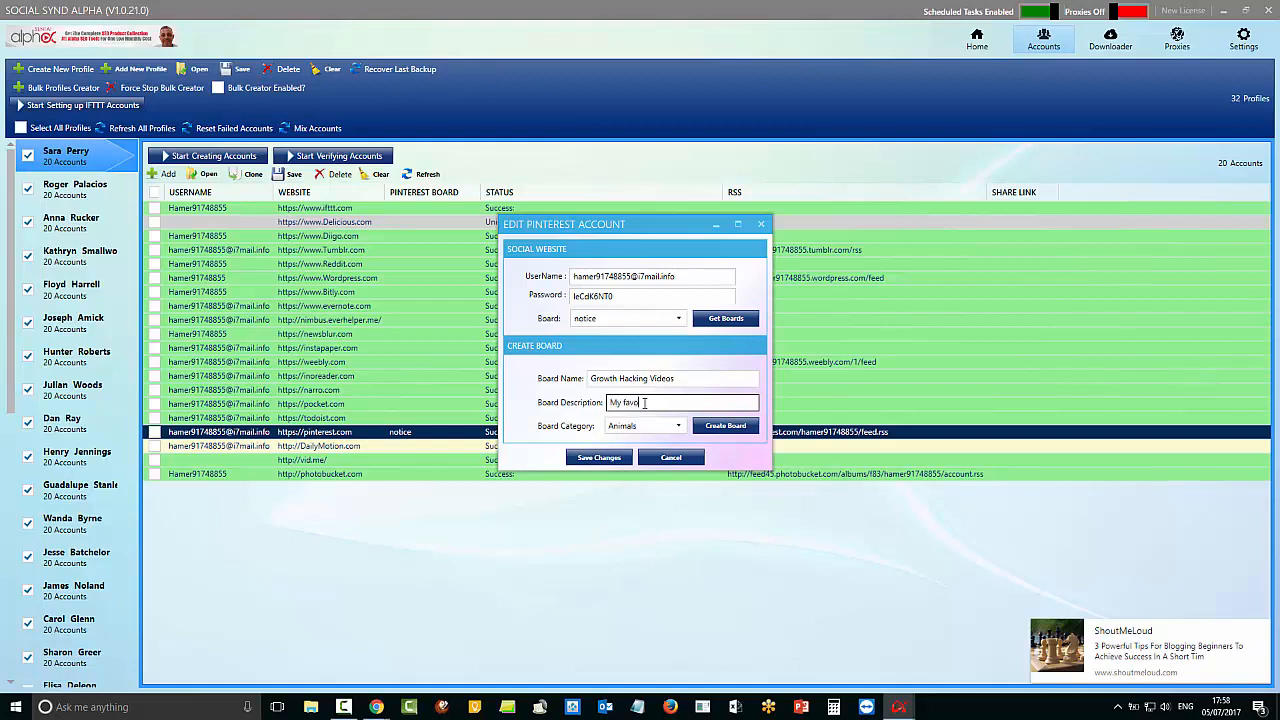
text(My favorite)
key(ctrl+v)
Set the board category to Technology and create the new Pinterest board
click(678, 427)
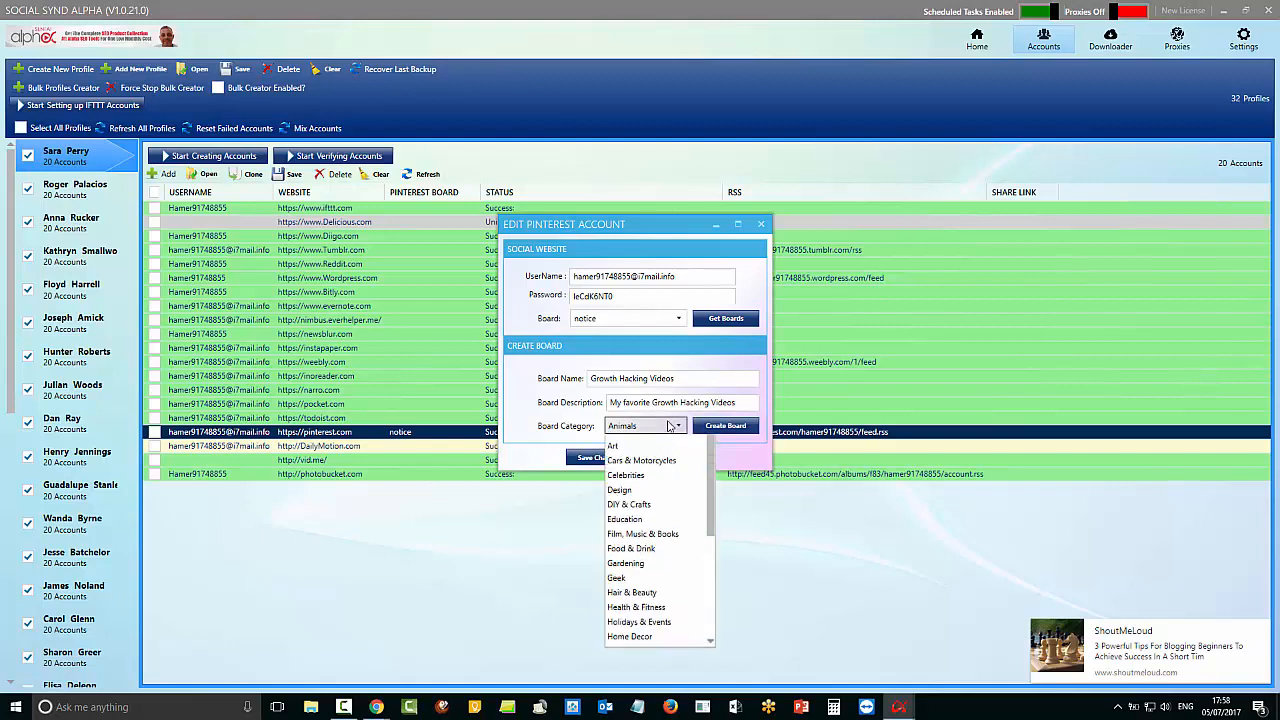
drag(704, 547, 702, 632)
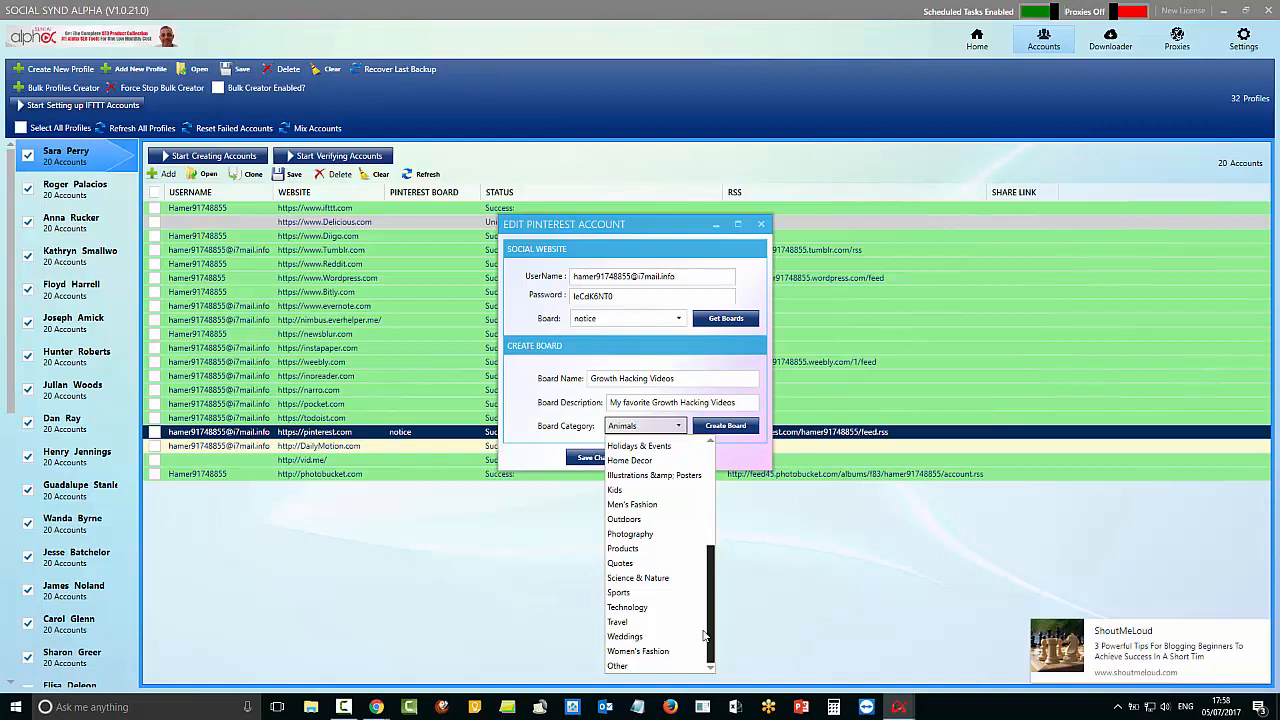
click(655, 607)
click(733, 428)
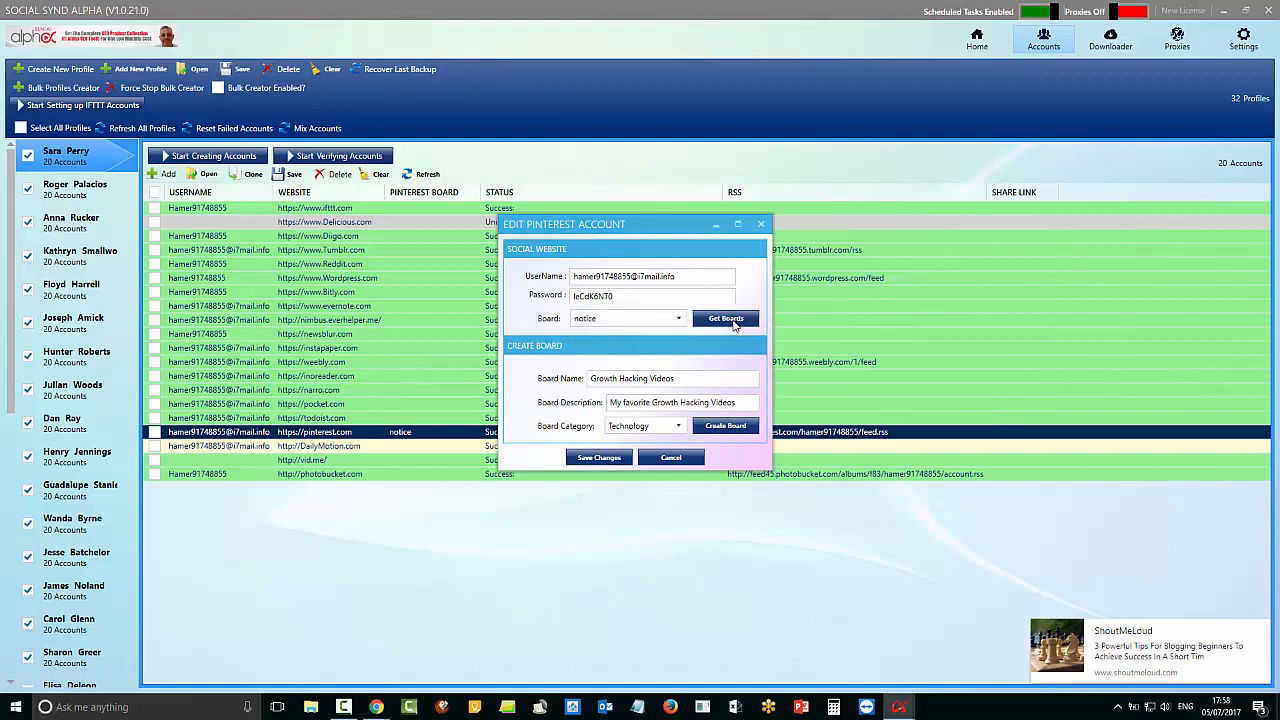
Fetch the account's boards again, select Growth Hacking Videos as its board and save the account changes
click(735, 325)
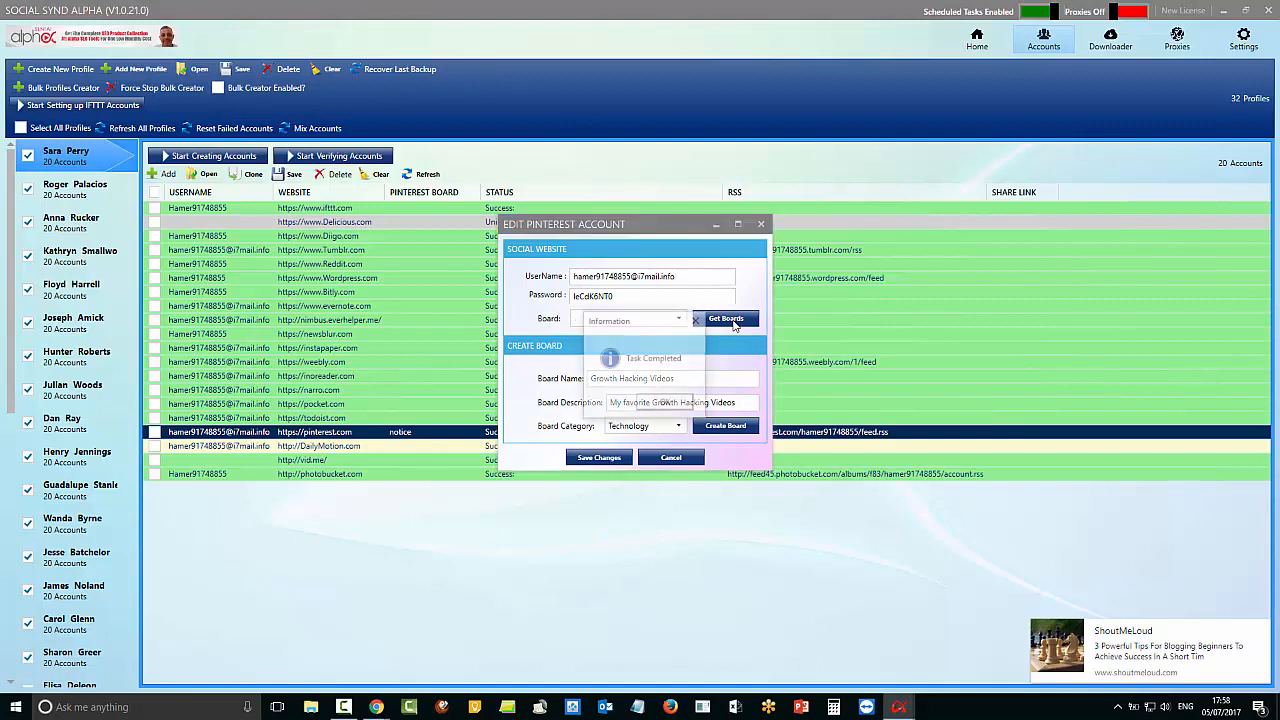
click(683, 405)
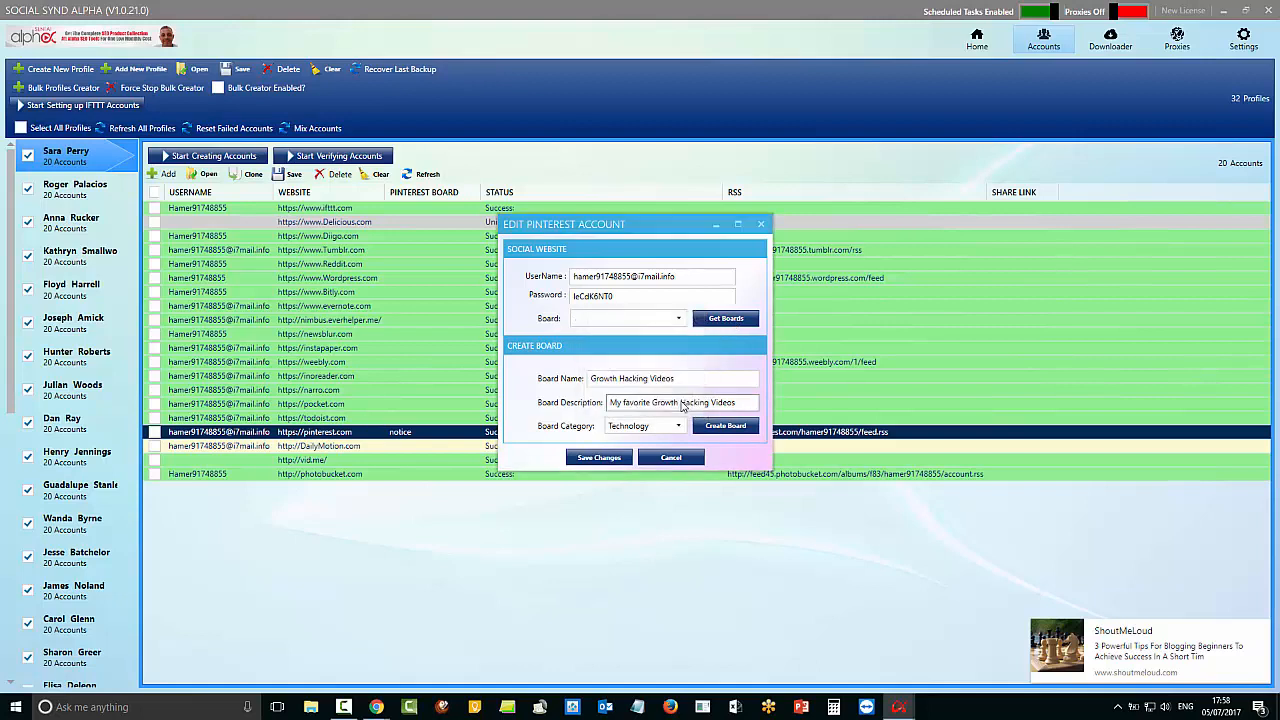
click(678, 318)
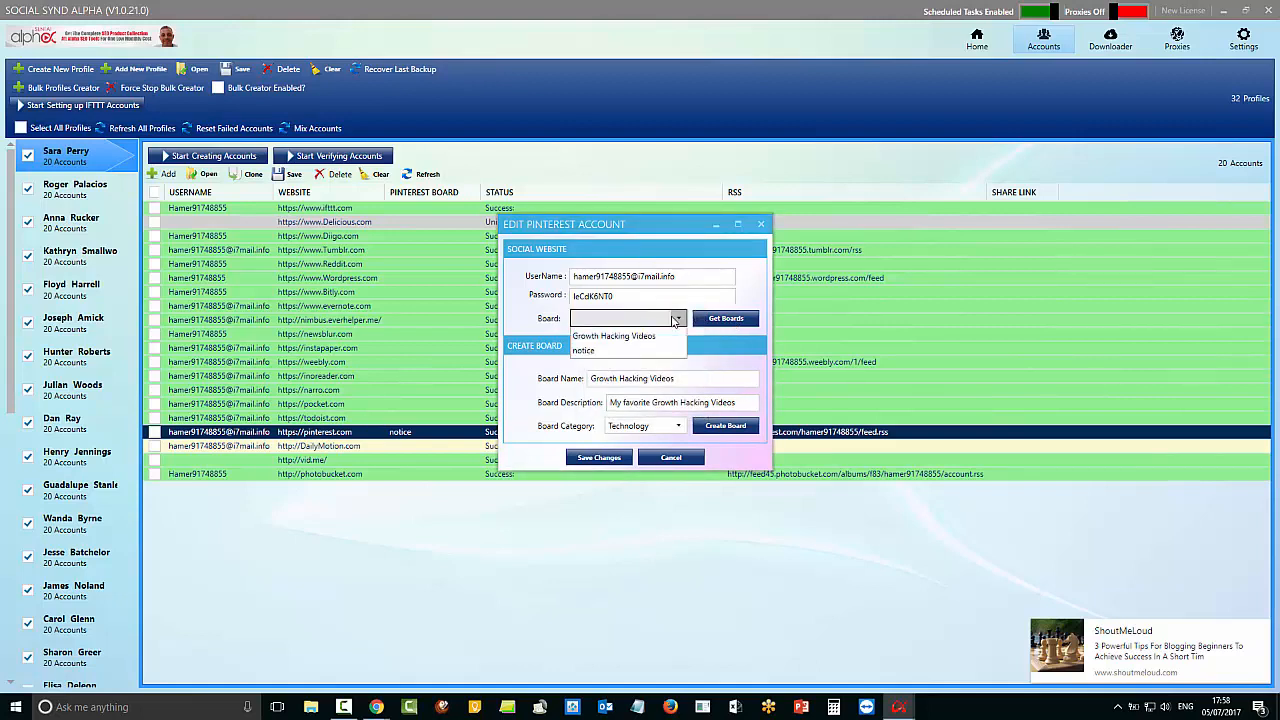
click(605, 337)
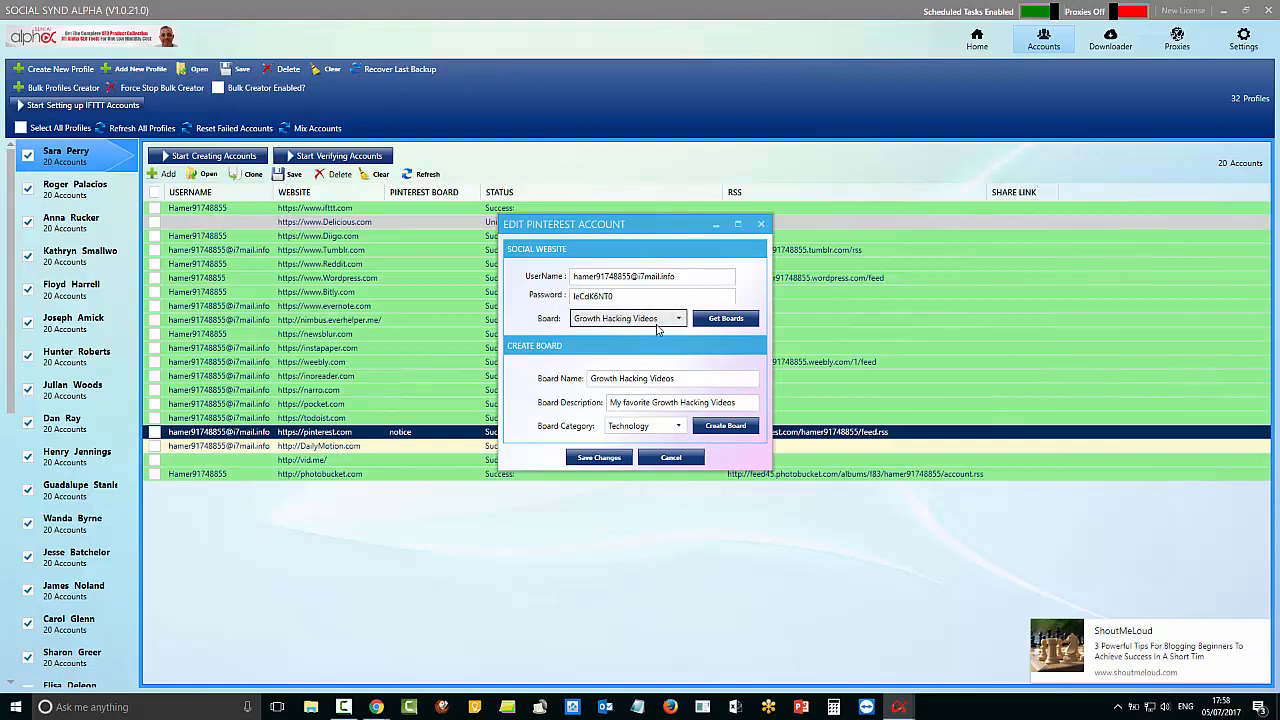
click(600, 462)
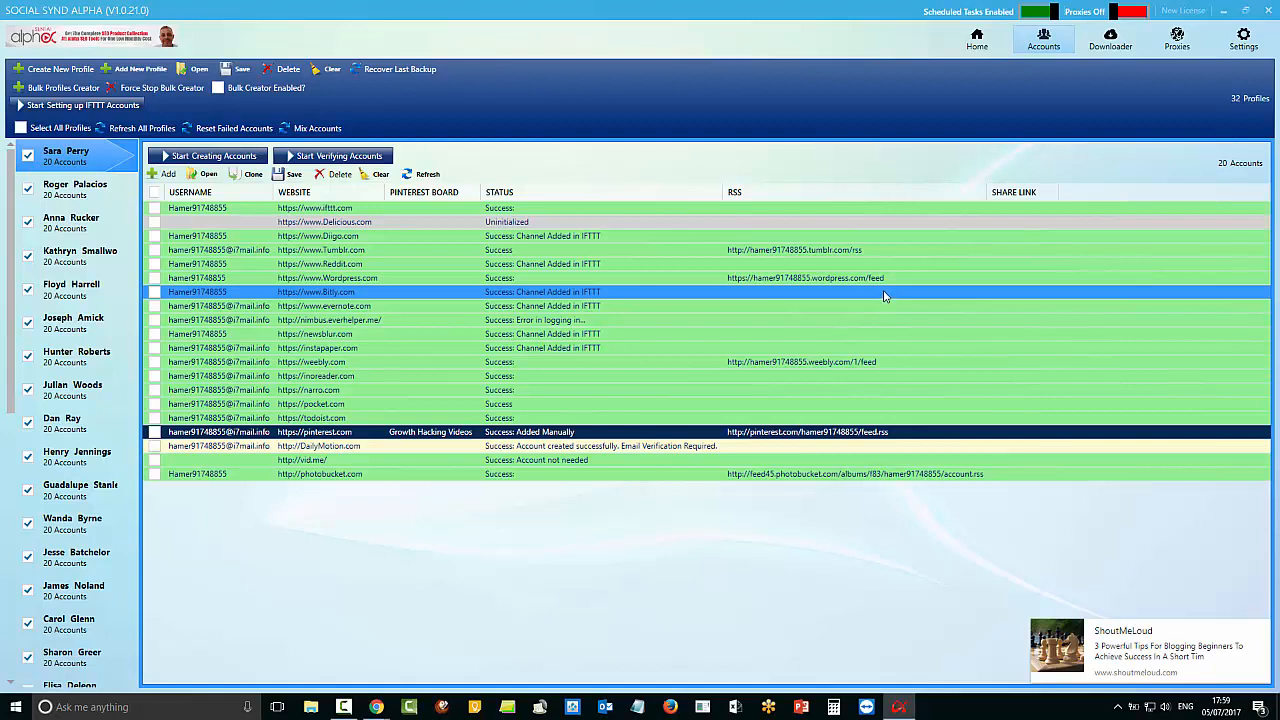
Return from the accounts list to the applets of the RSS 5 Accts syndication map
click(893, 284)
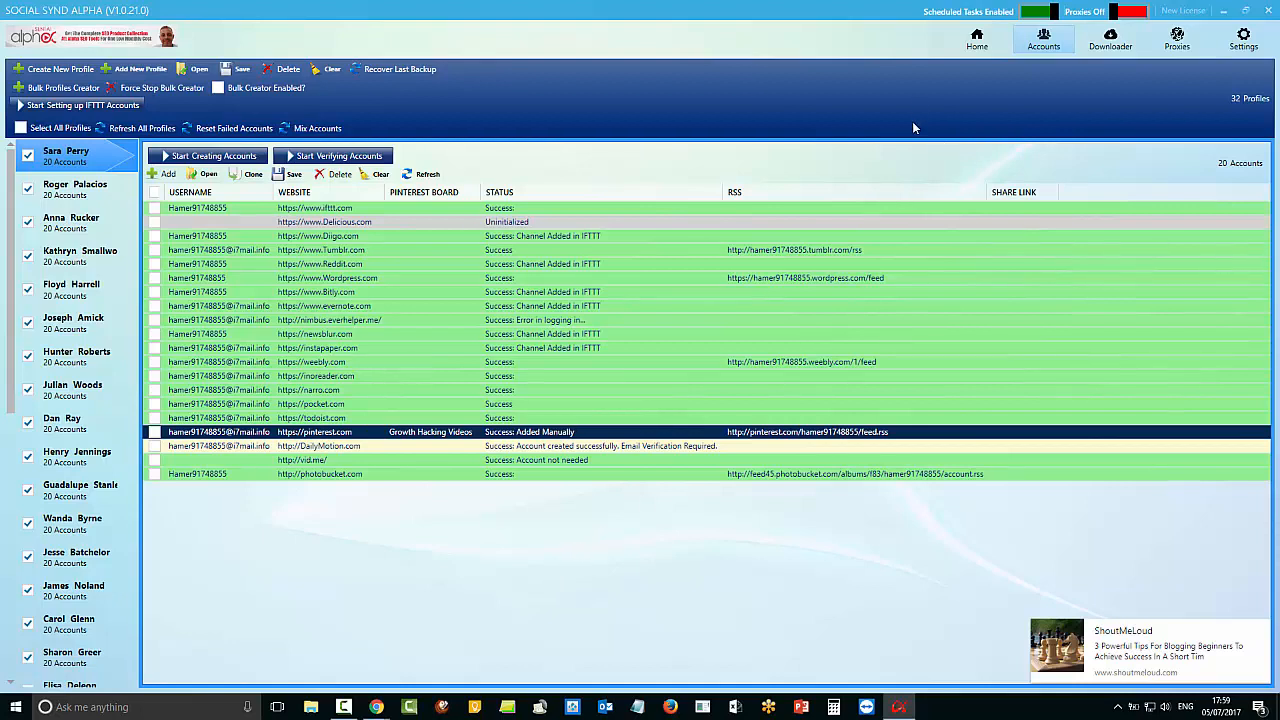
click(981, 44)
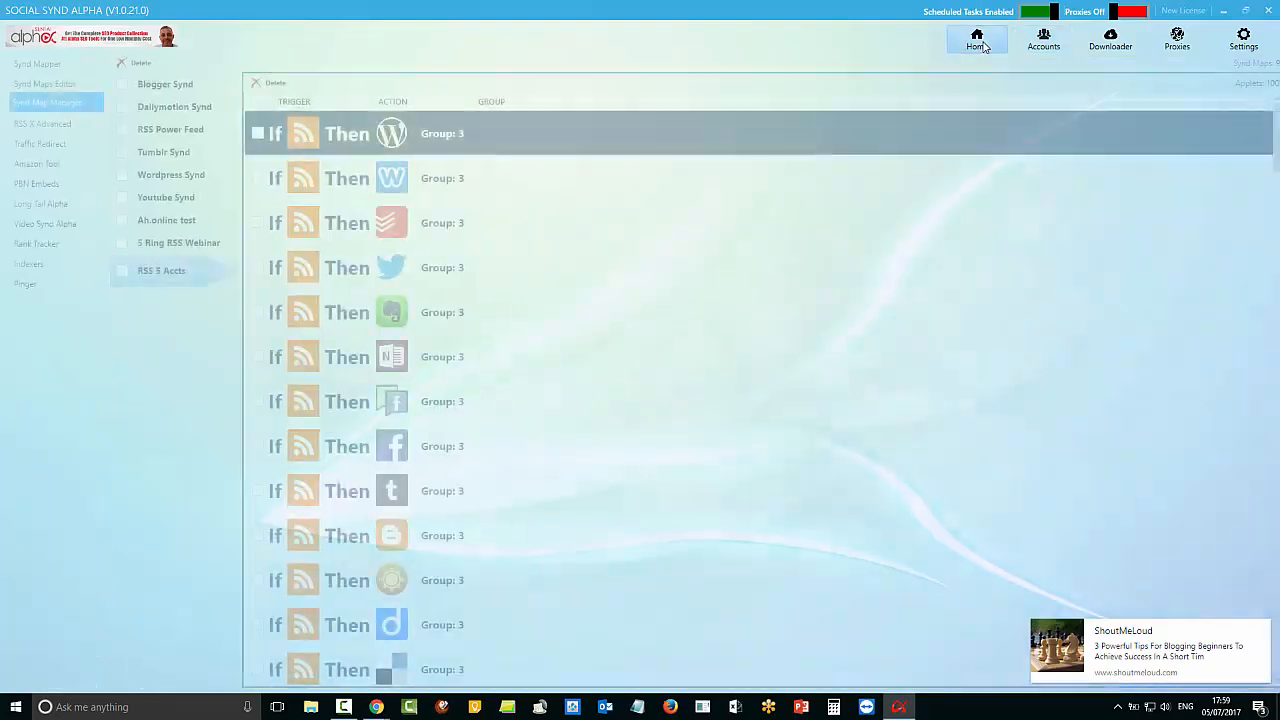